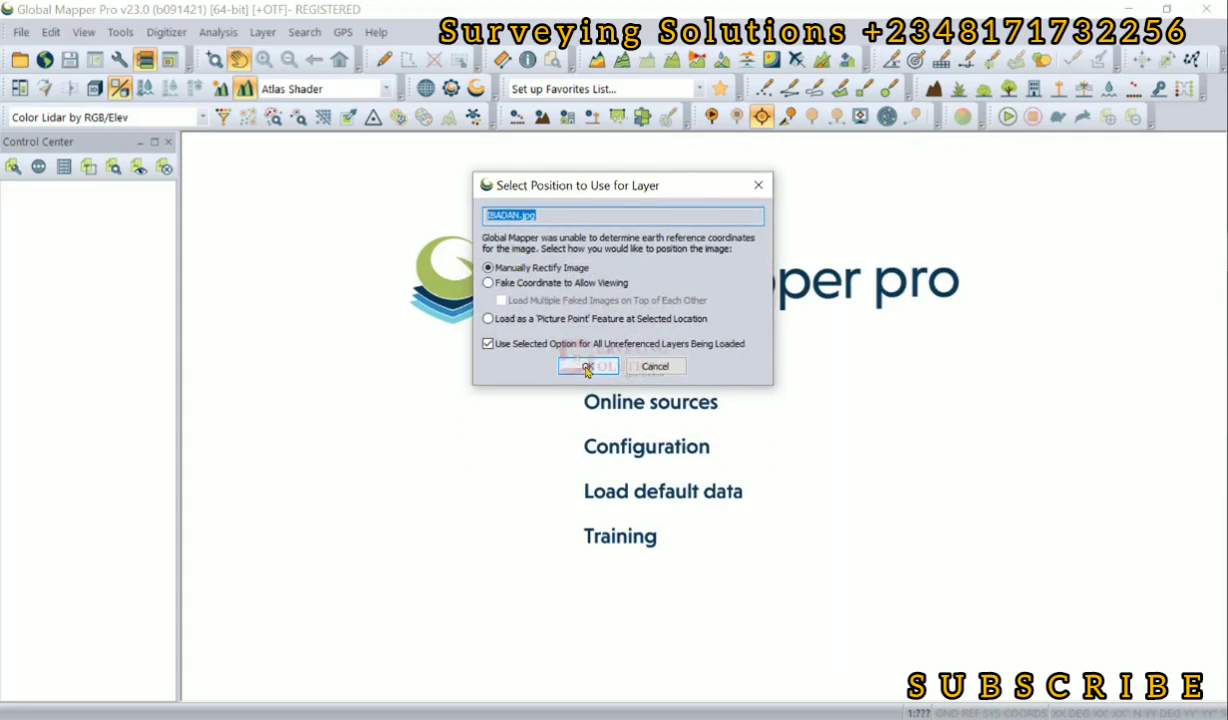
Choose manual rectification for the unreferenced IBADAN.jpg and dismiss the rectifying tip.
click(587, 368)
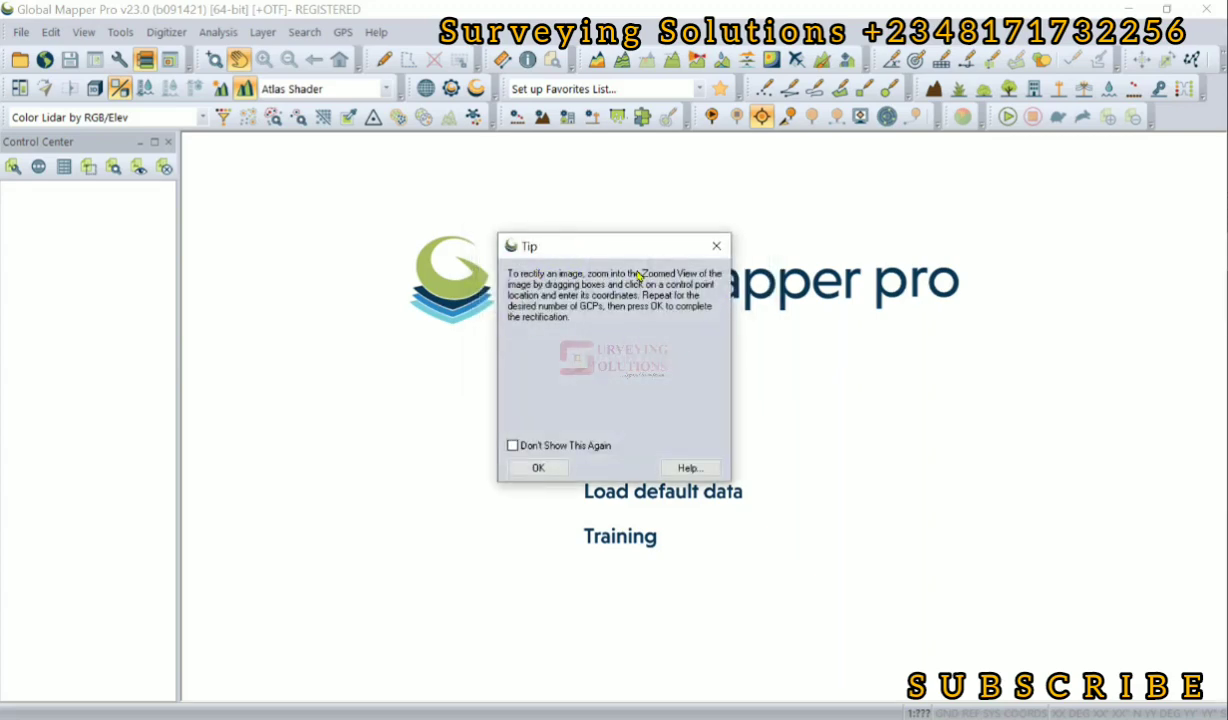
click(537, 468)
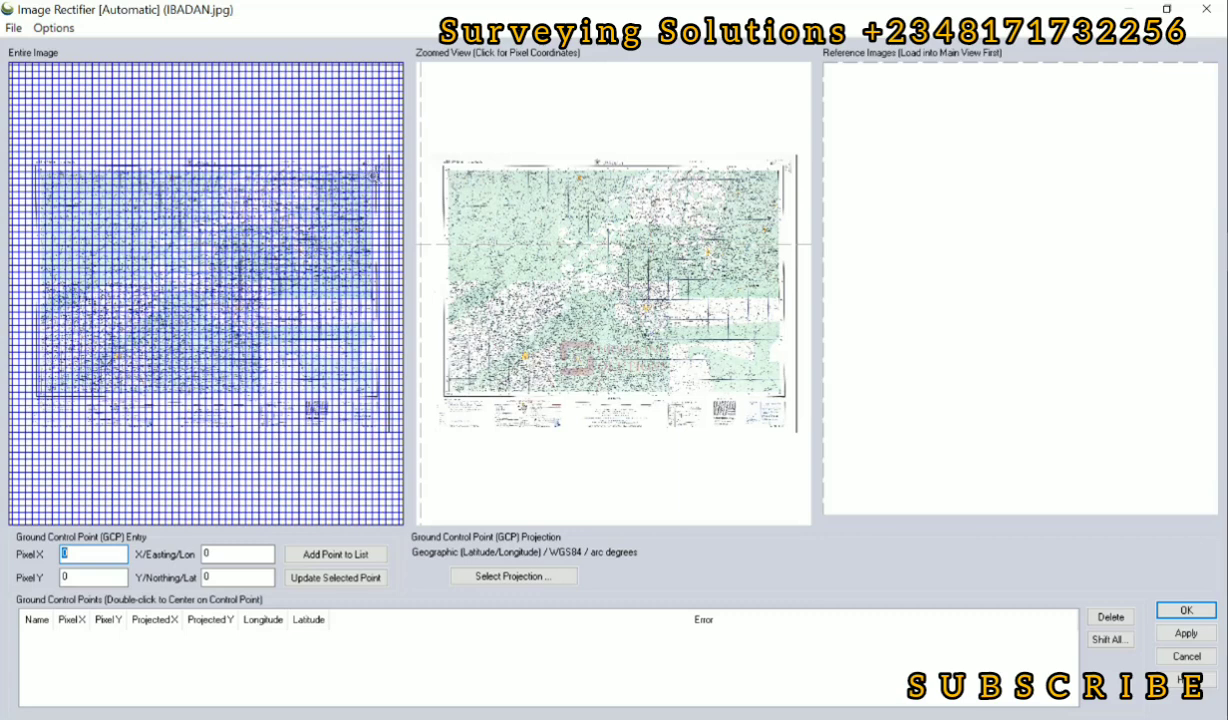
Inspect the top-right, top-left, bottom-left and bottom-right map corners in close-up.
click(375, 173)
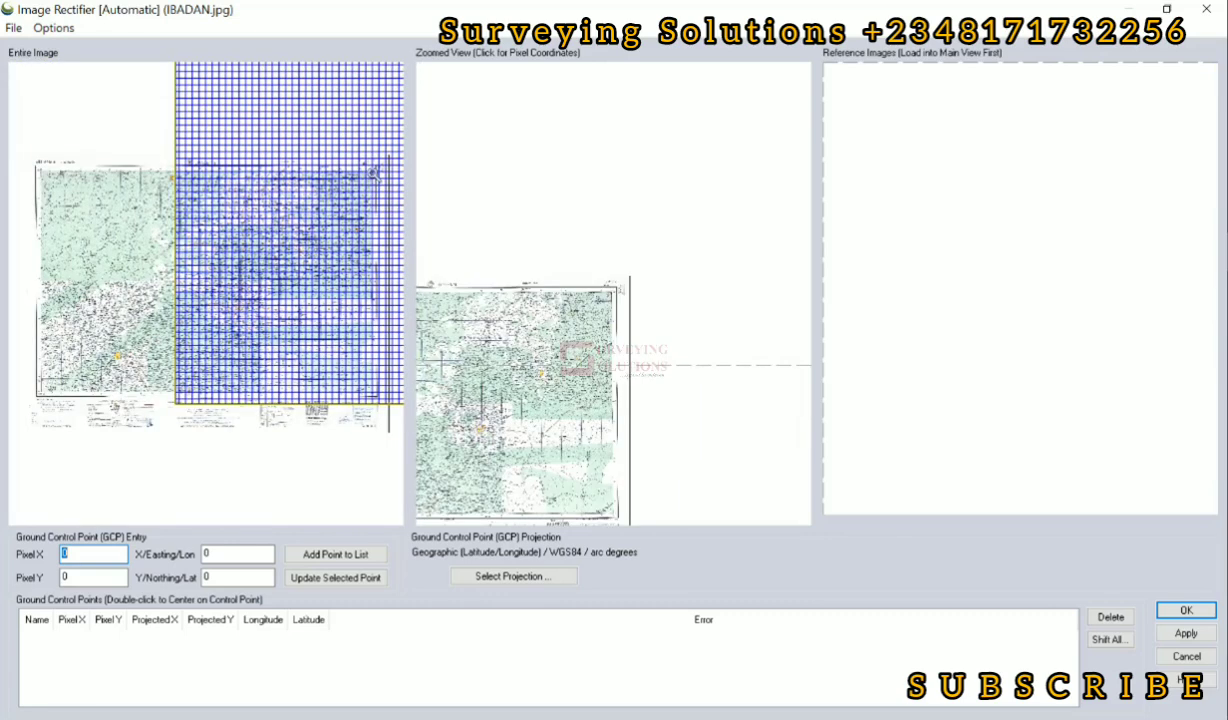
click(375, 173)
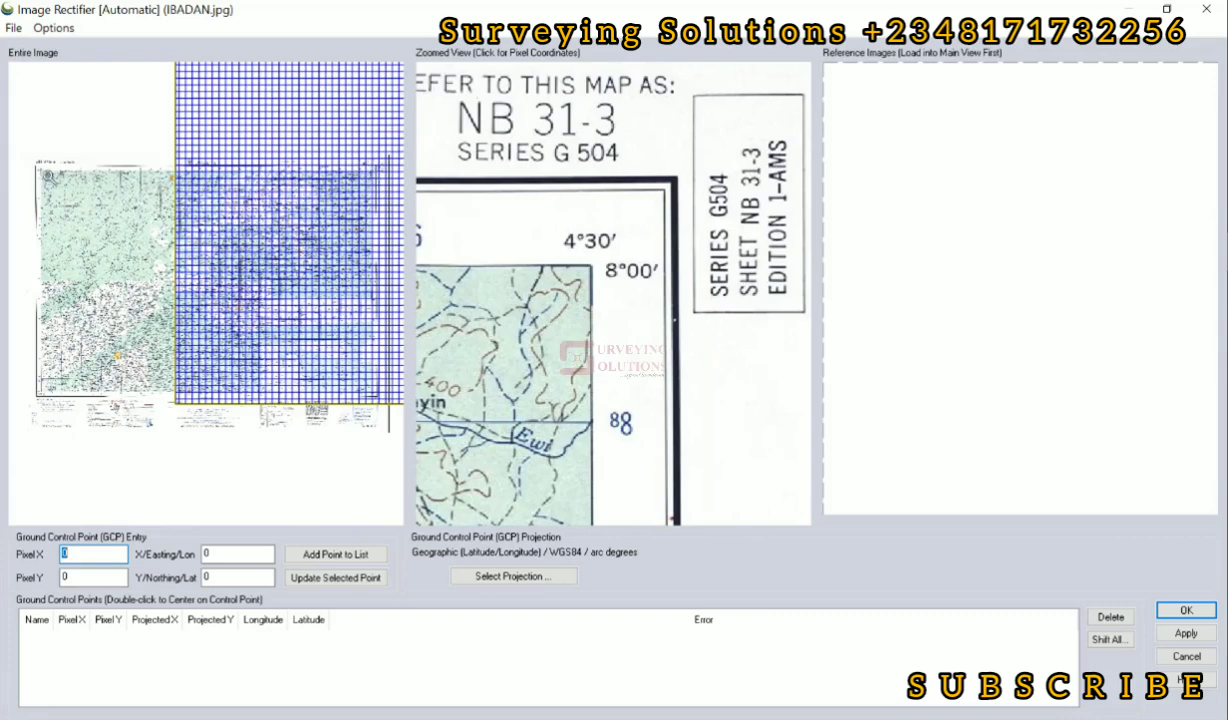
click(40, 170)
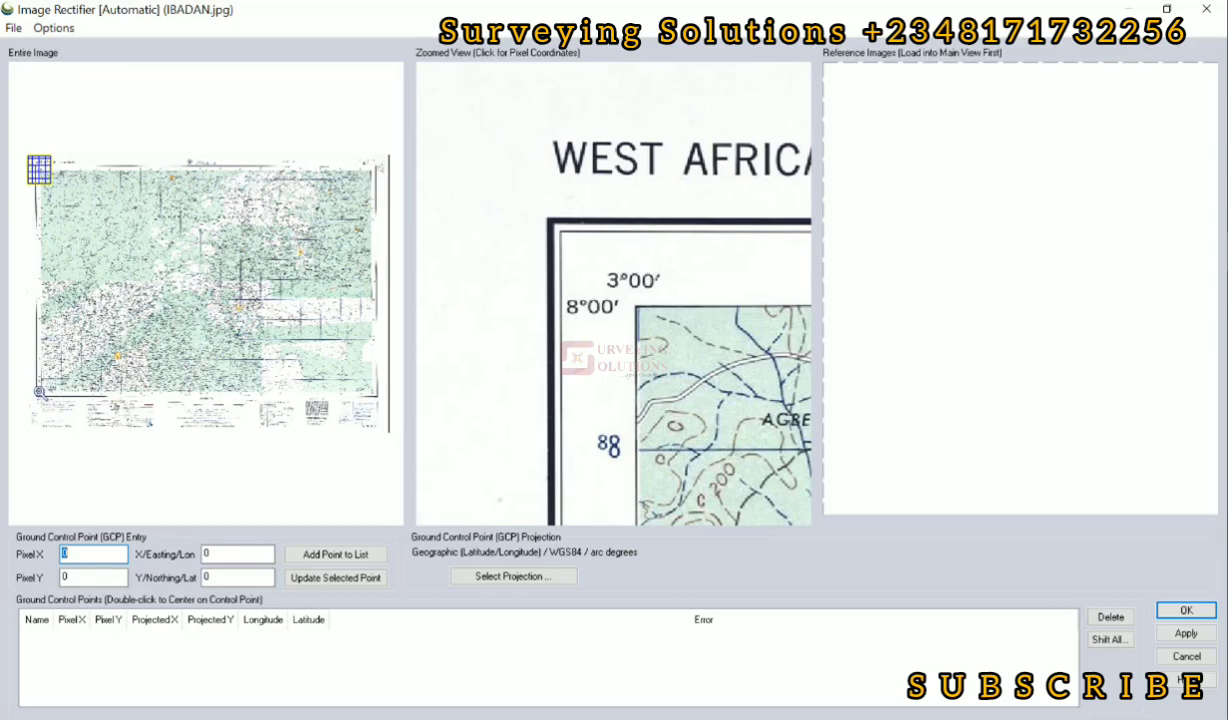
click(40, 393)
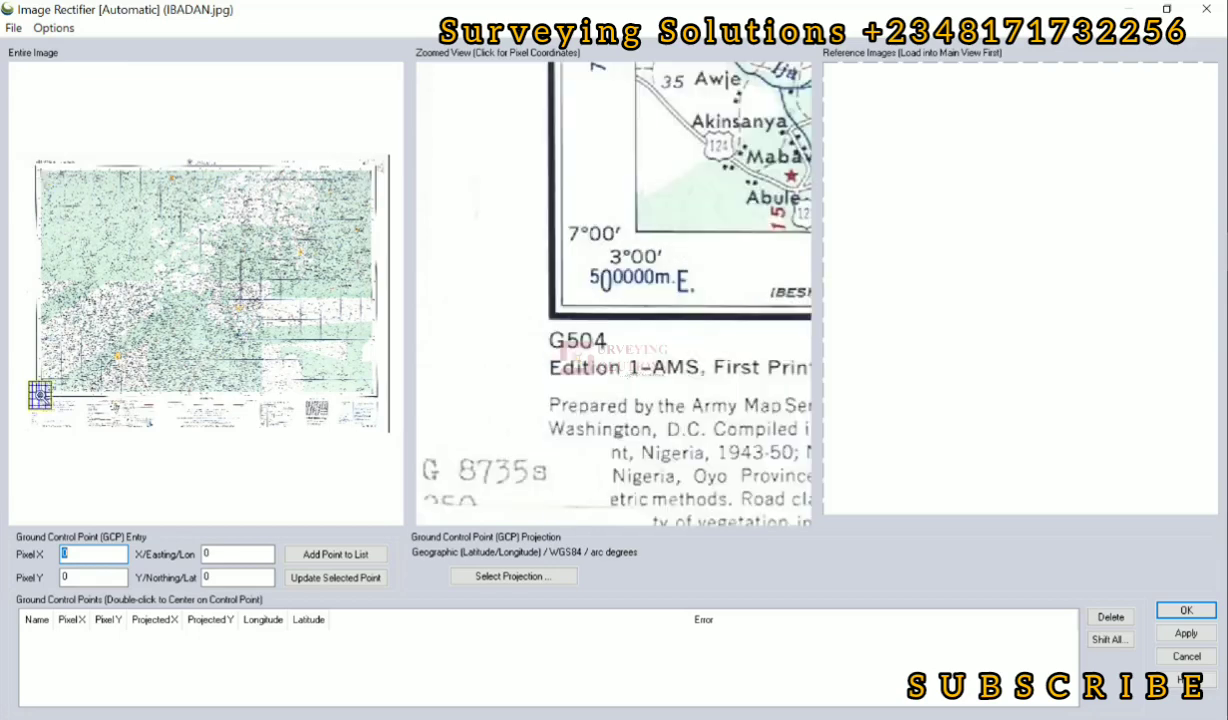
click(370, 393)
scroll(607, 212, up, 1)
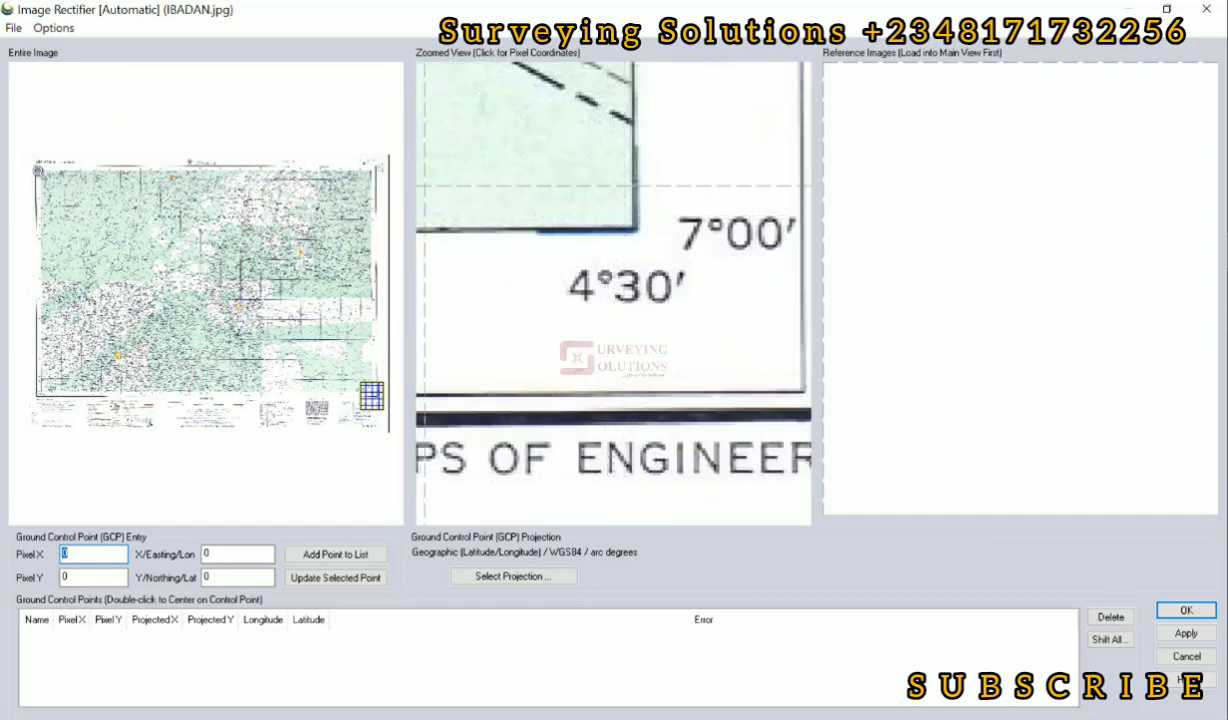
Zoom in on the 3°00′/8°00′ top-left corner and bring up the control-point projection settings.
click(38, 170)
scroll(692, 232, down, 1)
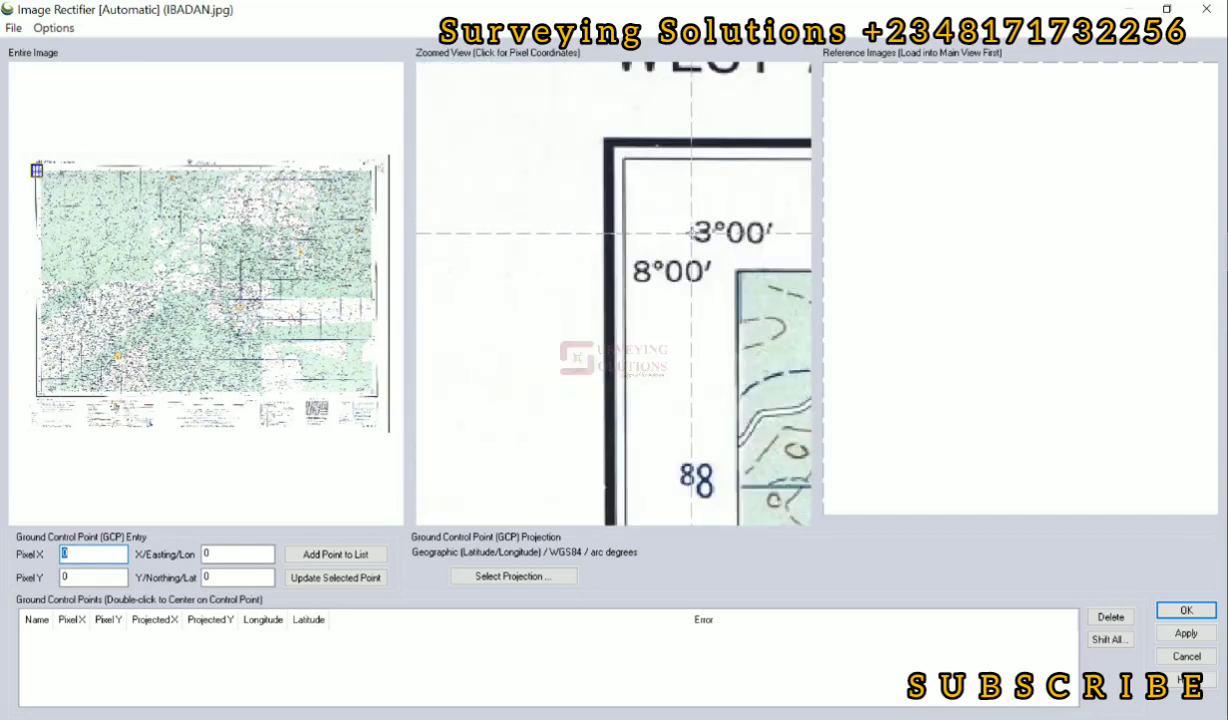
scroll(678, 255, up, 1)
scroll(678, 255, down, 1)
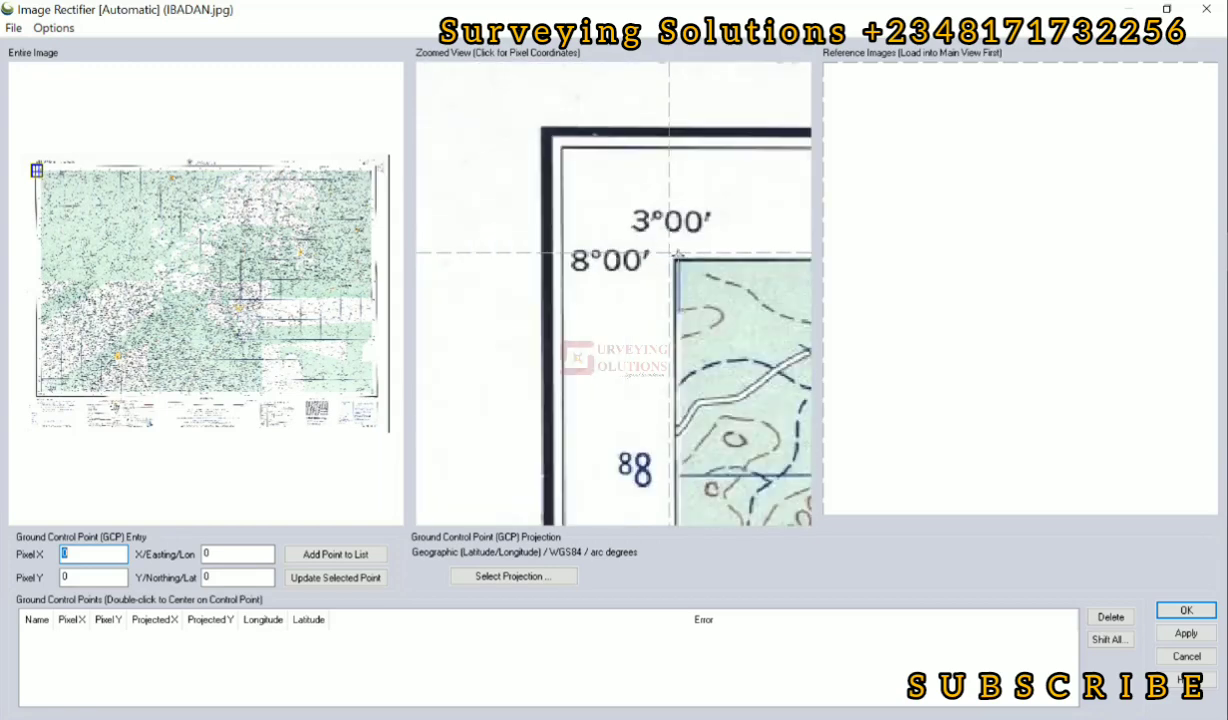
scroll(678, 255, down, 2)
scroll(622, 242, up, 2)
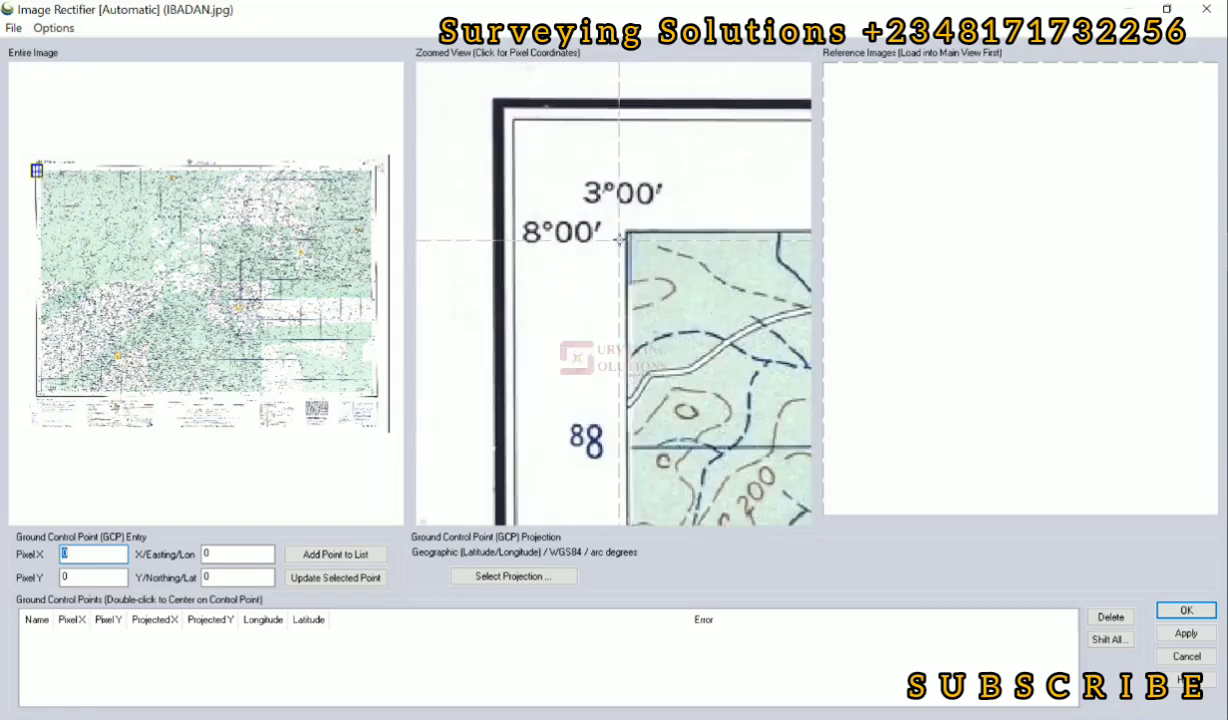
scroll(620, 240, down, 2)
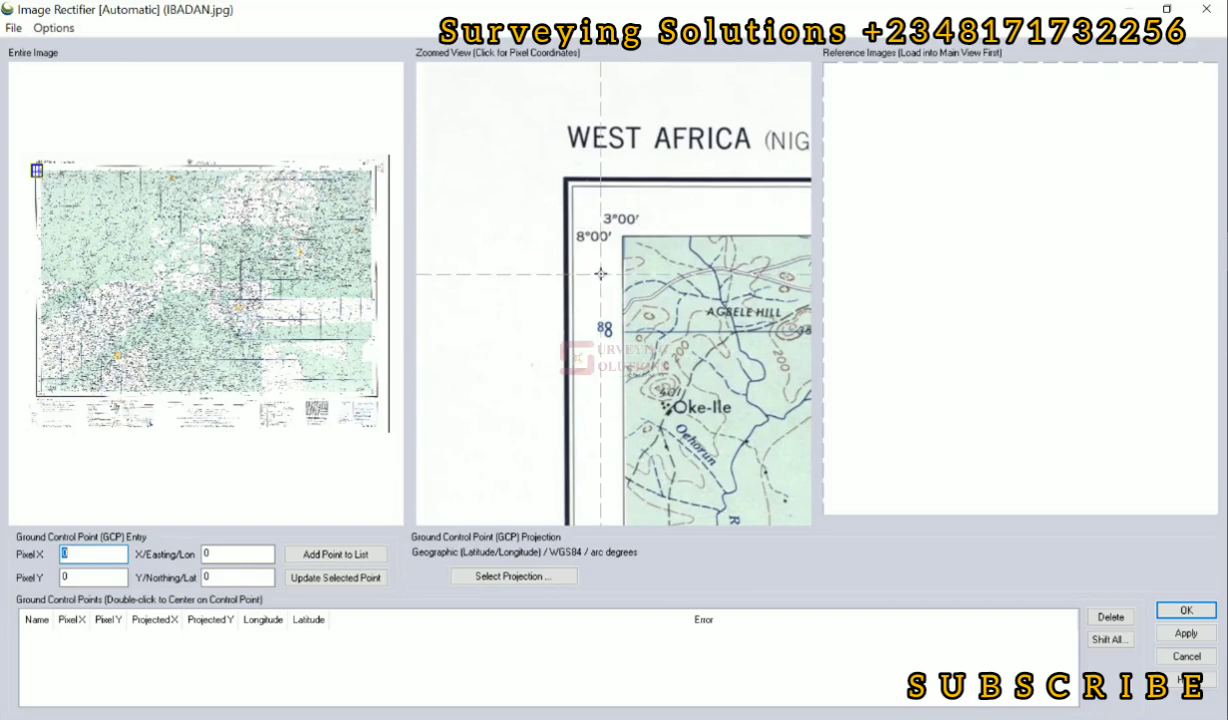
click(538, 577)
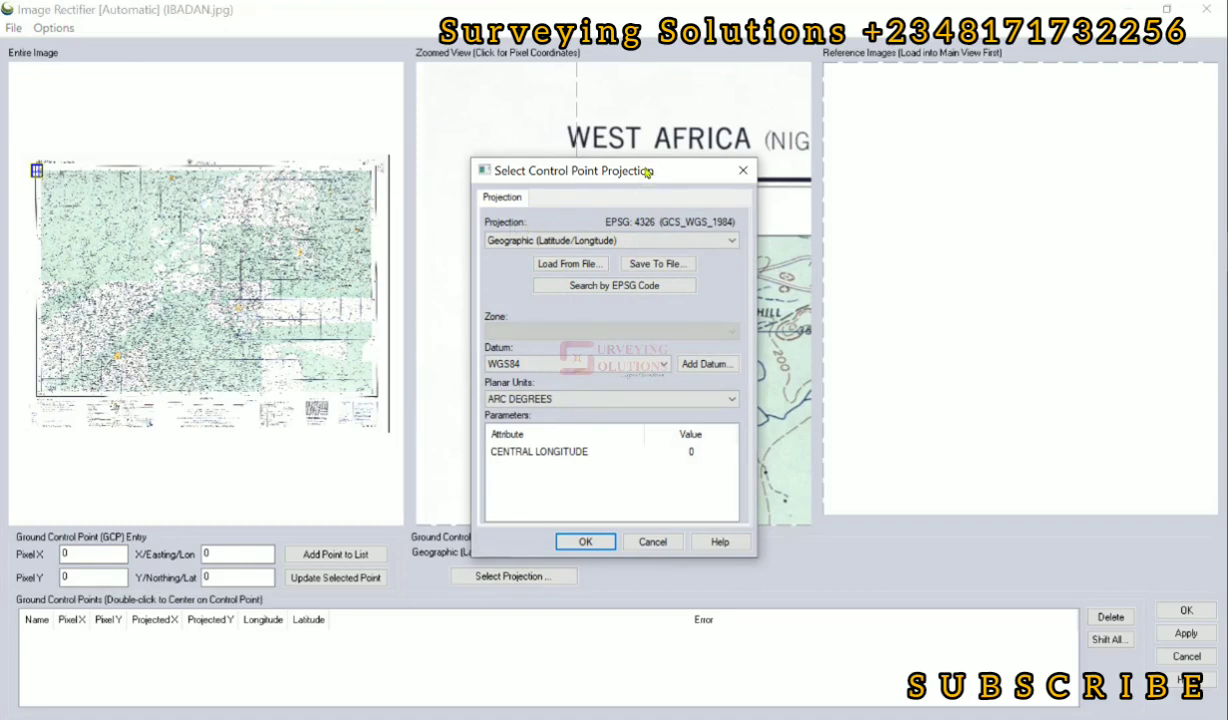
drag(613, 172, 597, 109)
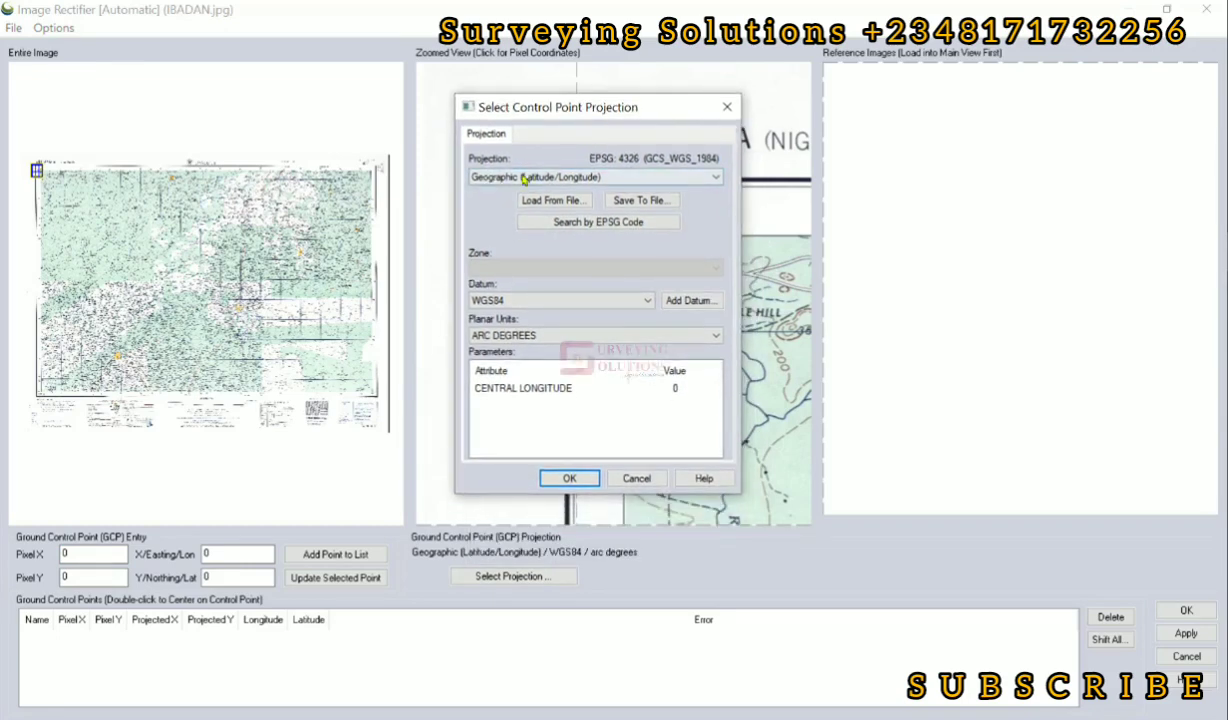
click(603, 177)
scroll(554, 228, up, 12)
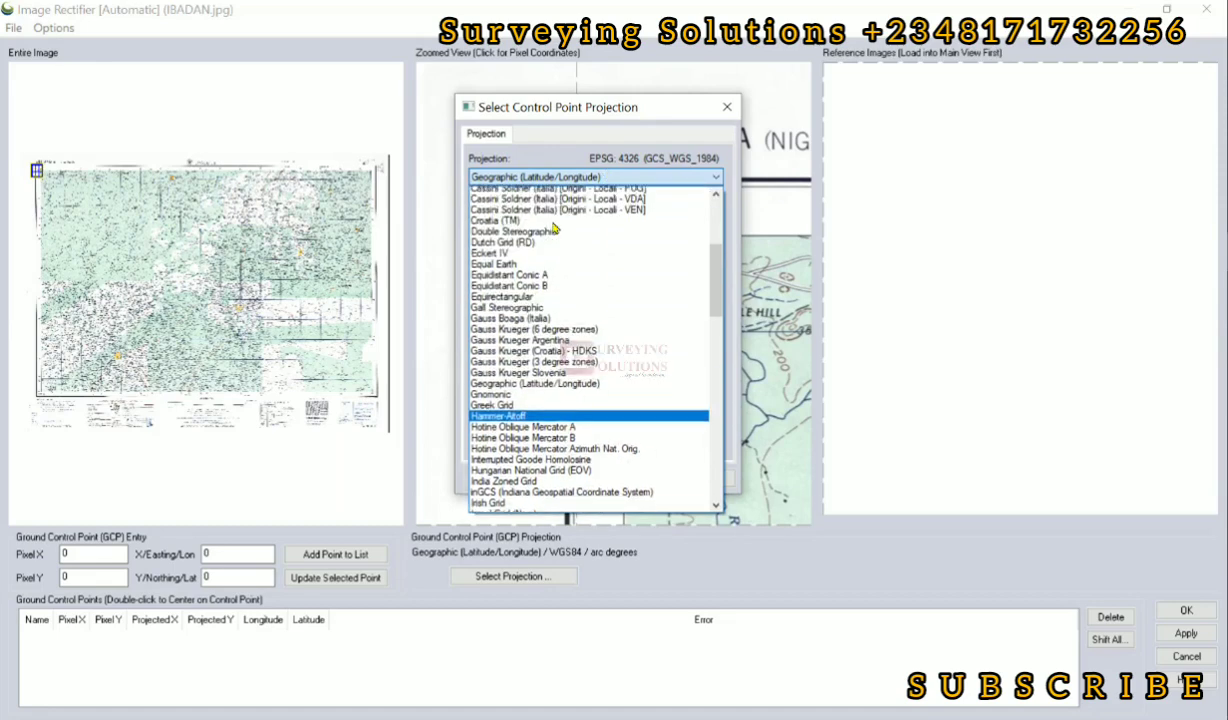
scroll(554, 228, down, 18)
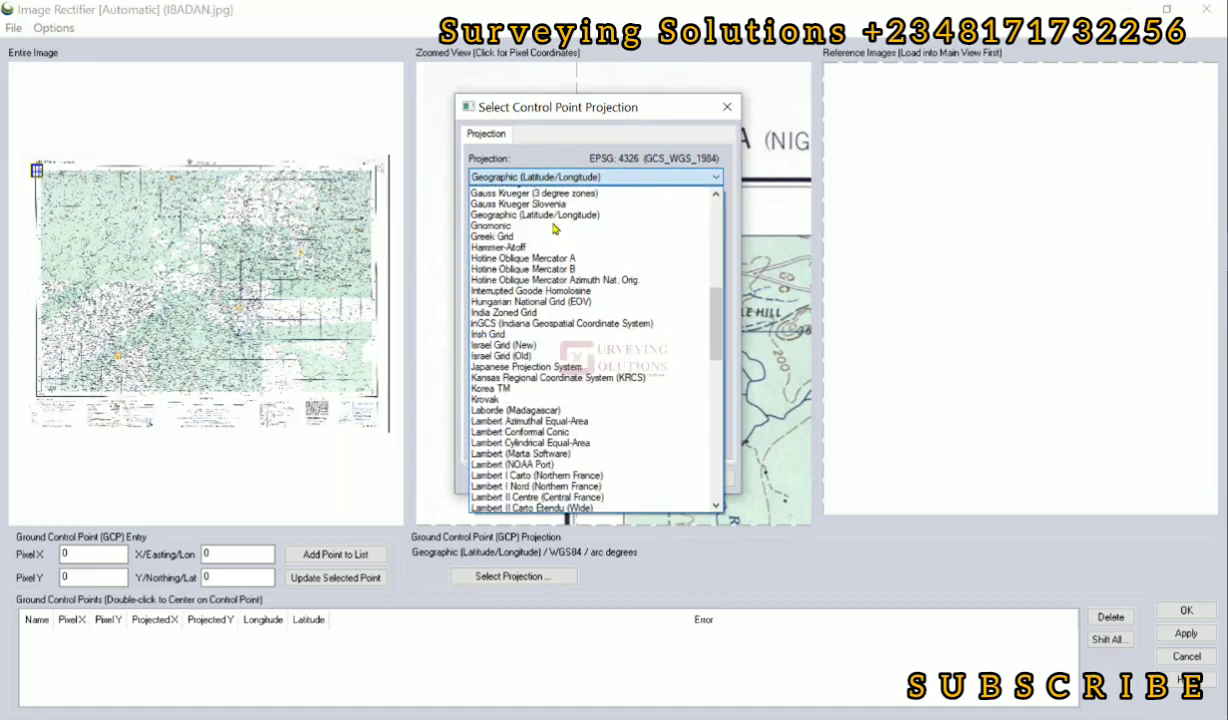
scroll(554, 228, down, 13)
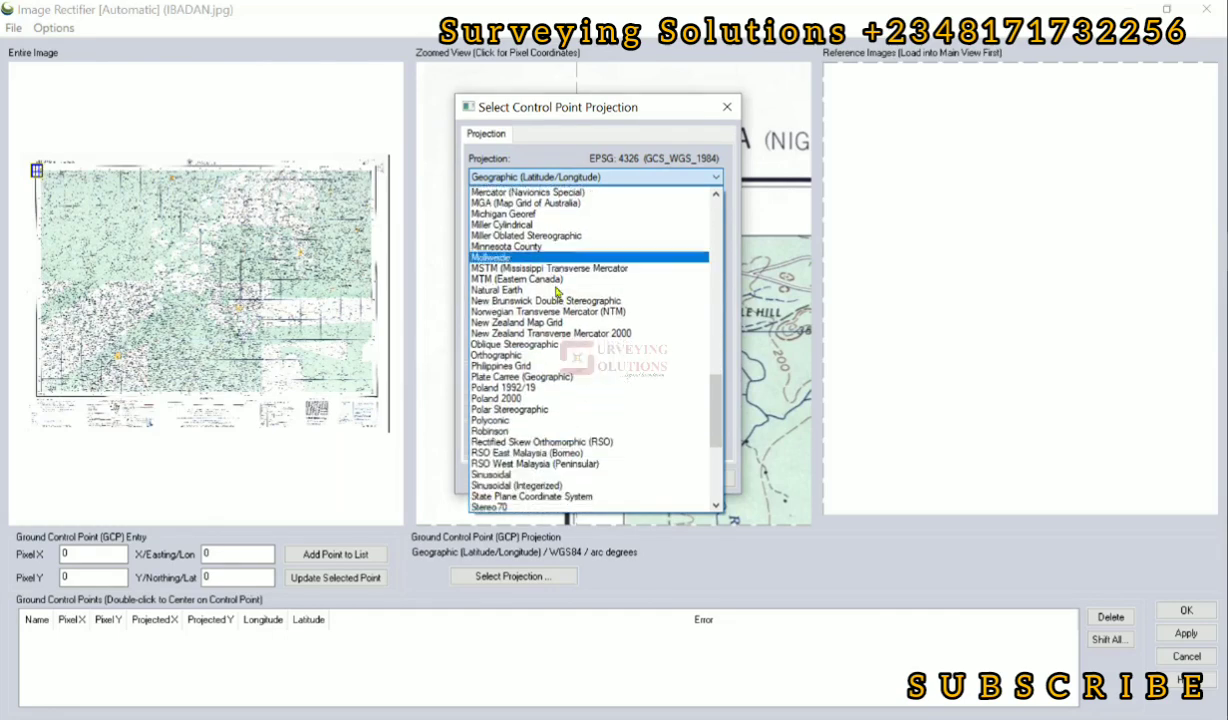
scroll(540, 430, down, 2)
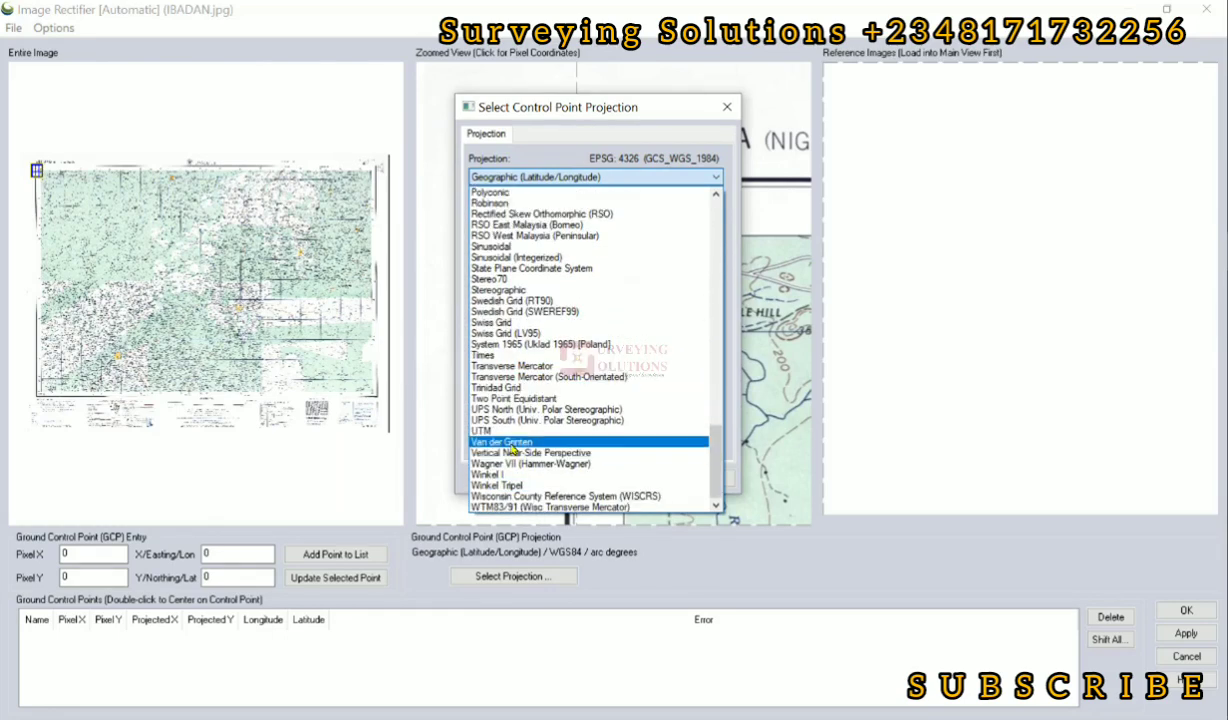
click(485, 430)
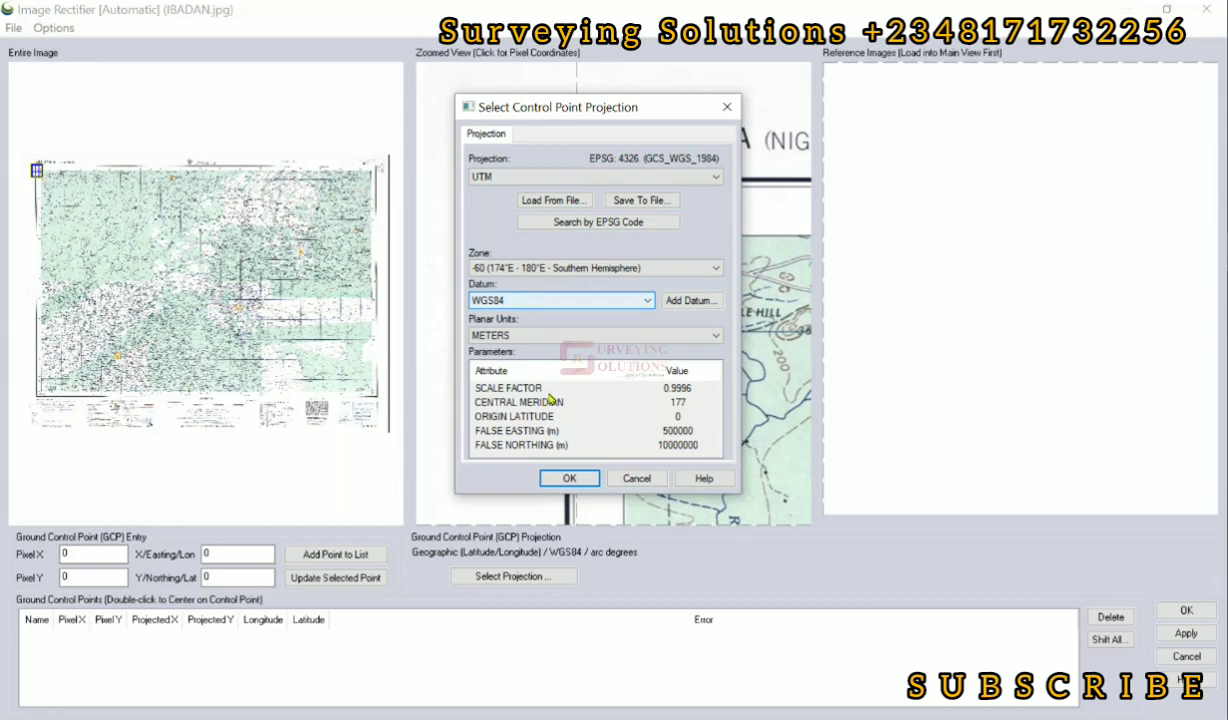
click(612, 175)
scroll(577, 231, up, 20)
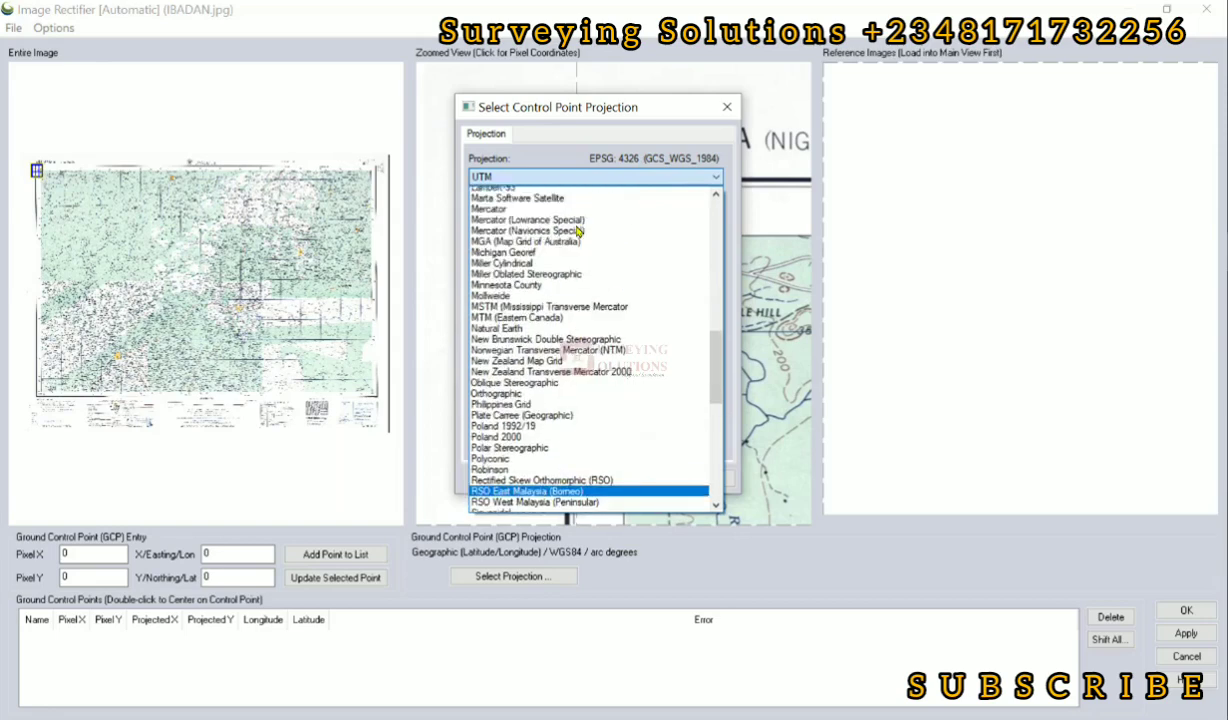
scroll(577, 240, up, 7)
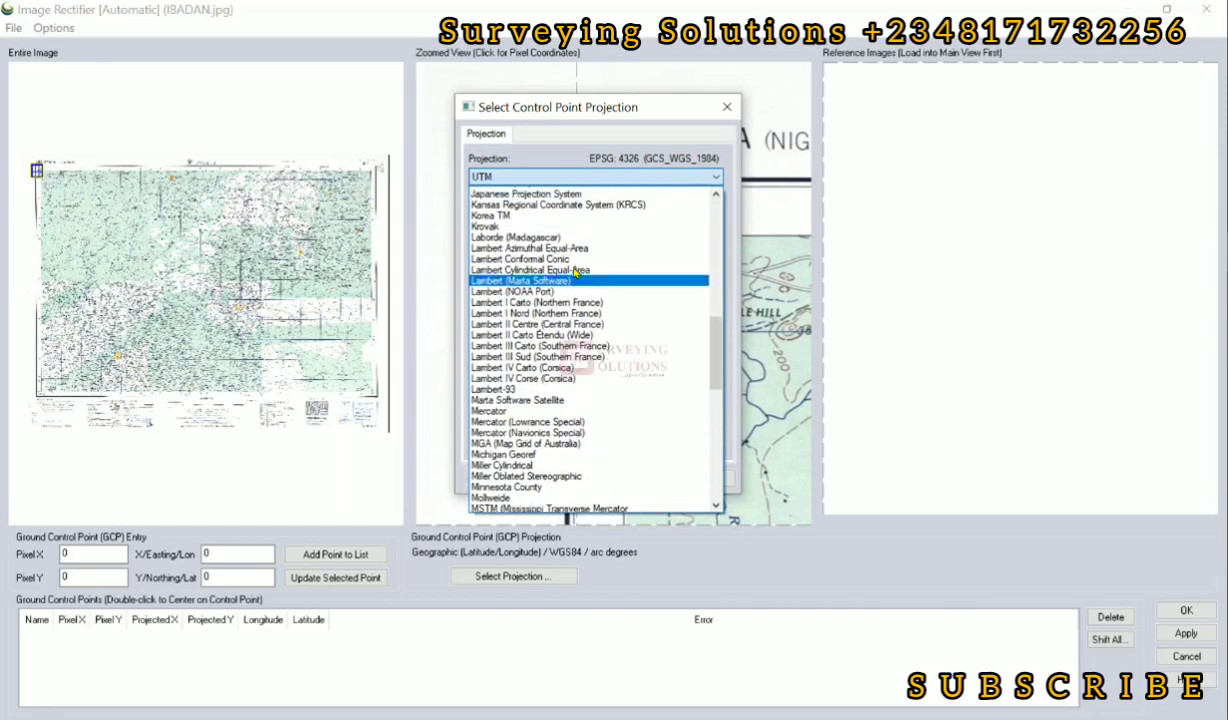
scroll(575, 272, up, 1)
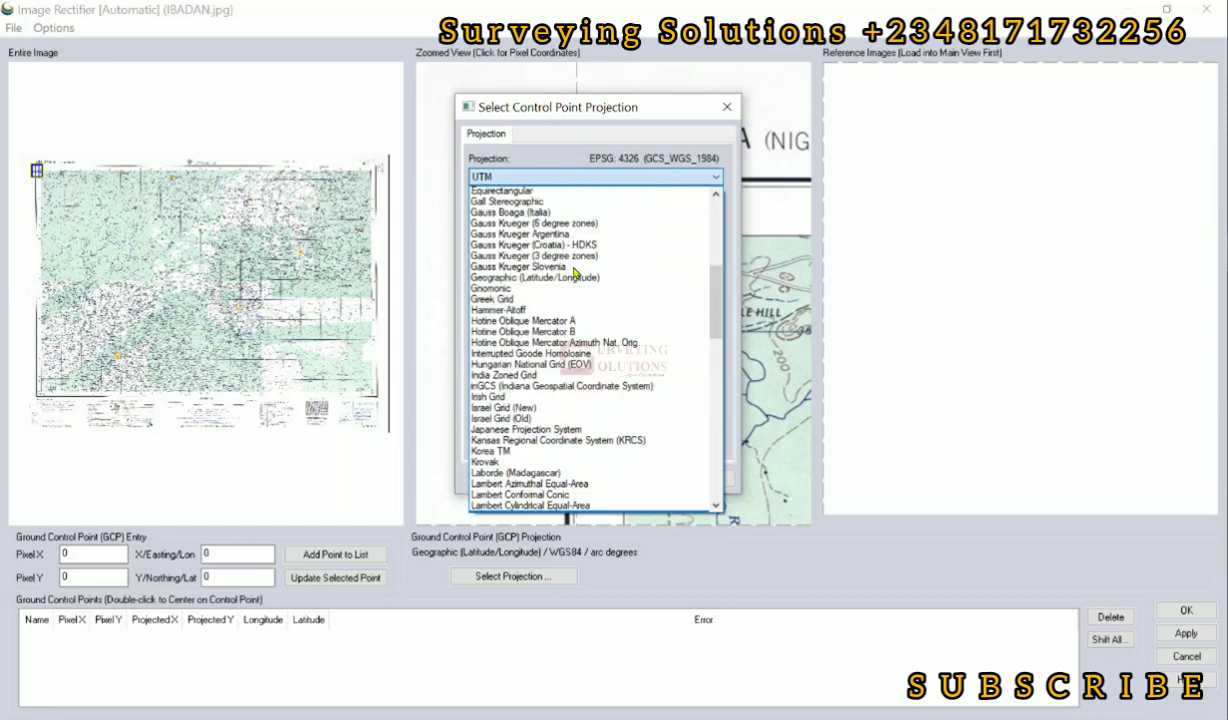
click(555, 290)
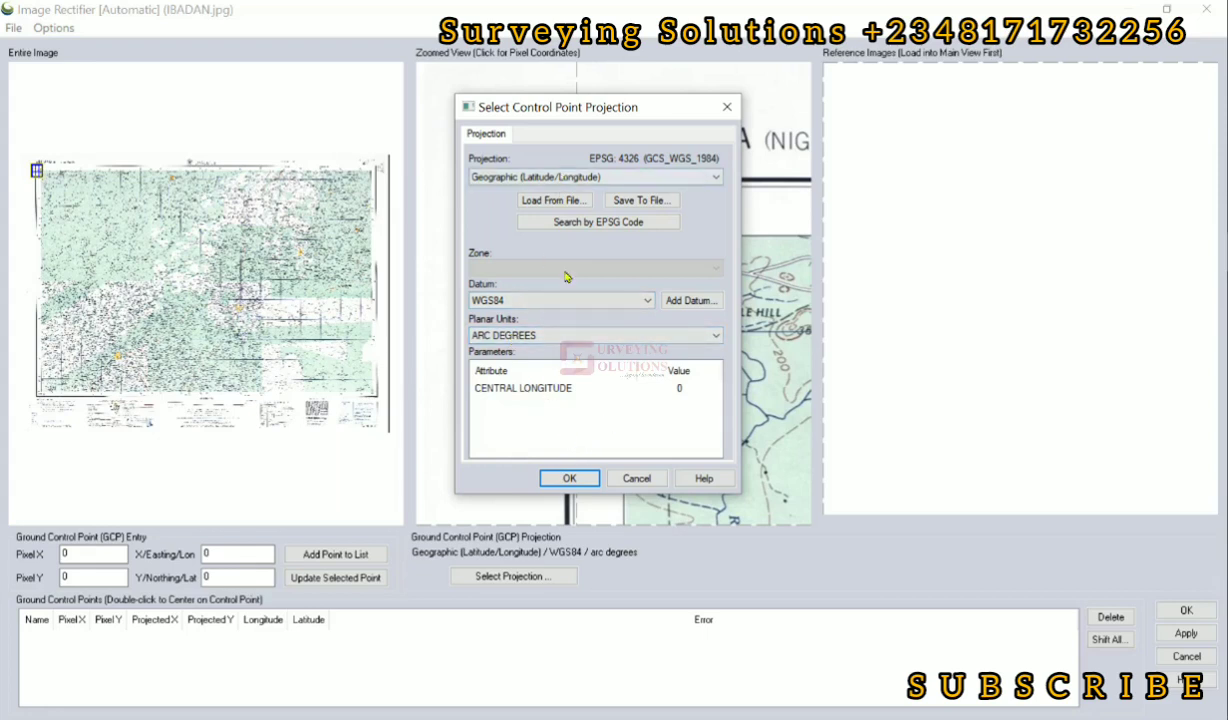
click(562, 478)
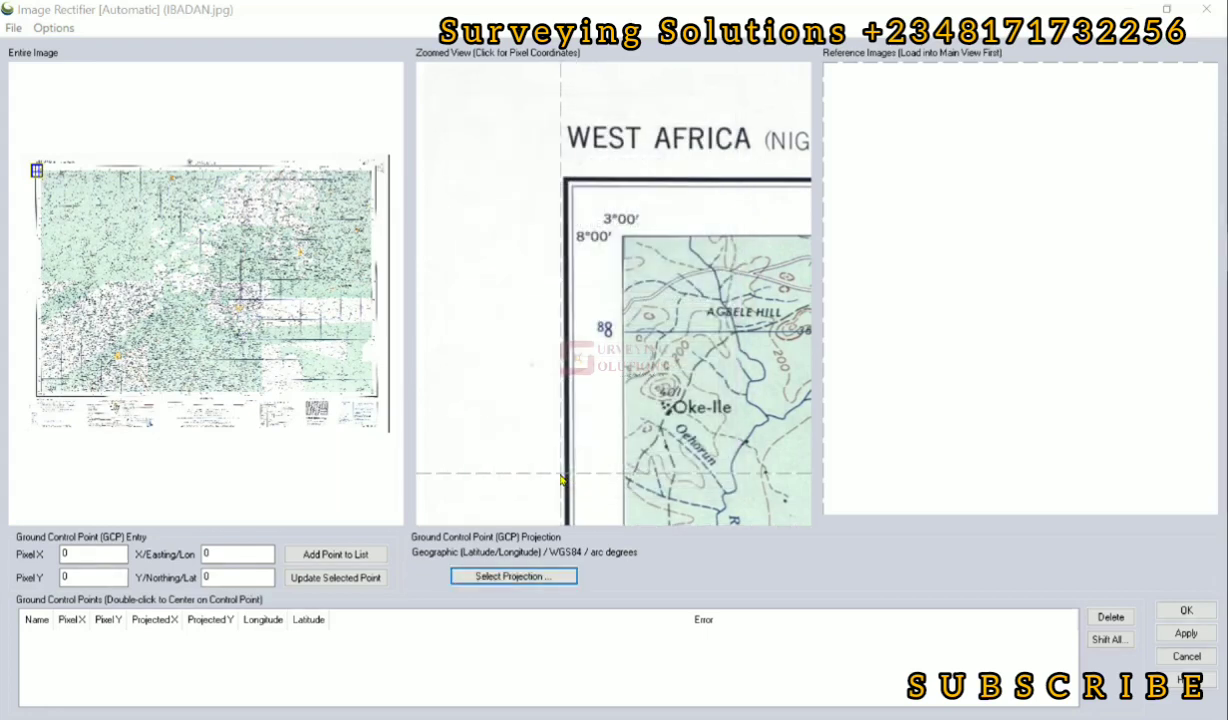
Place Point 1 on the top-left corner pixel at 3°00′00″ E, 8°00′00″ N.
click(624, 237)
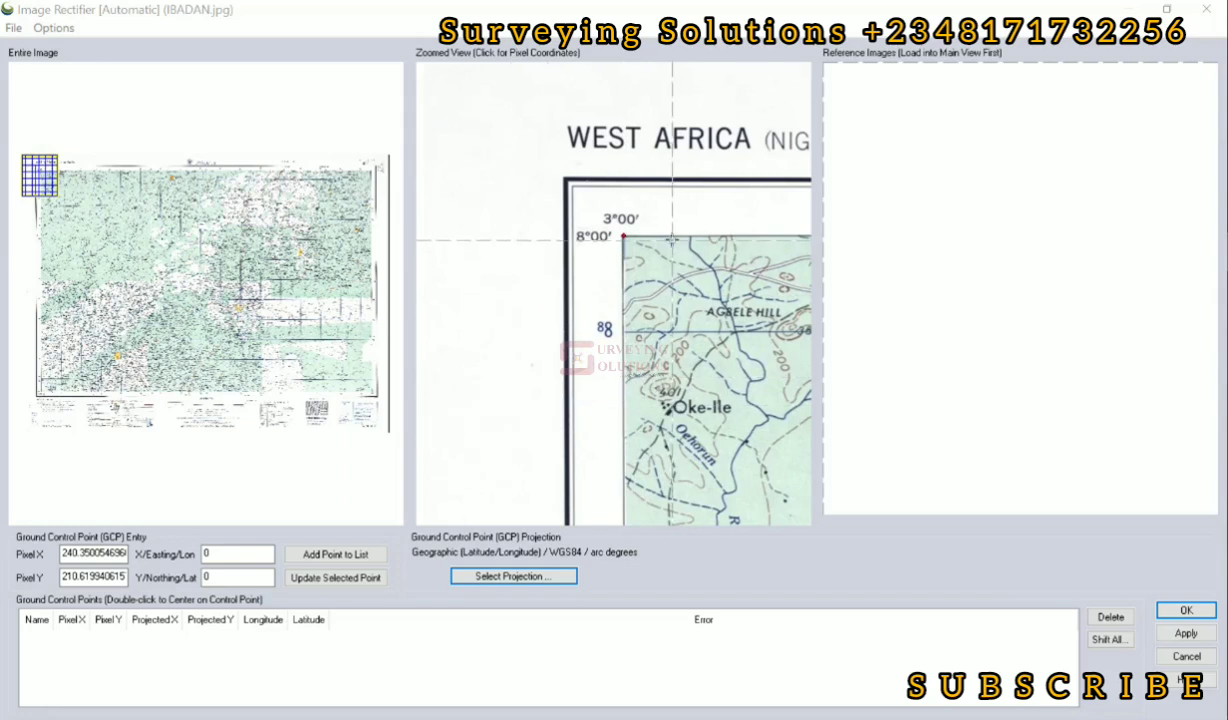
double_click(229, 549)
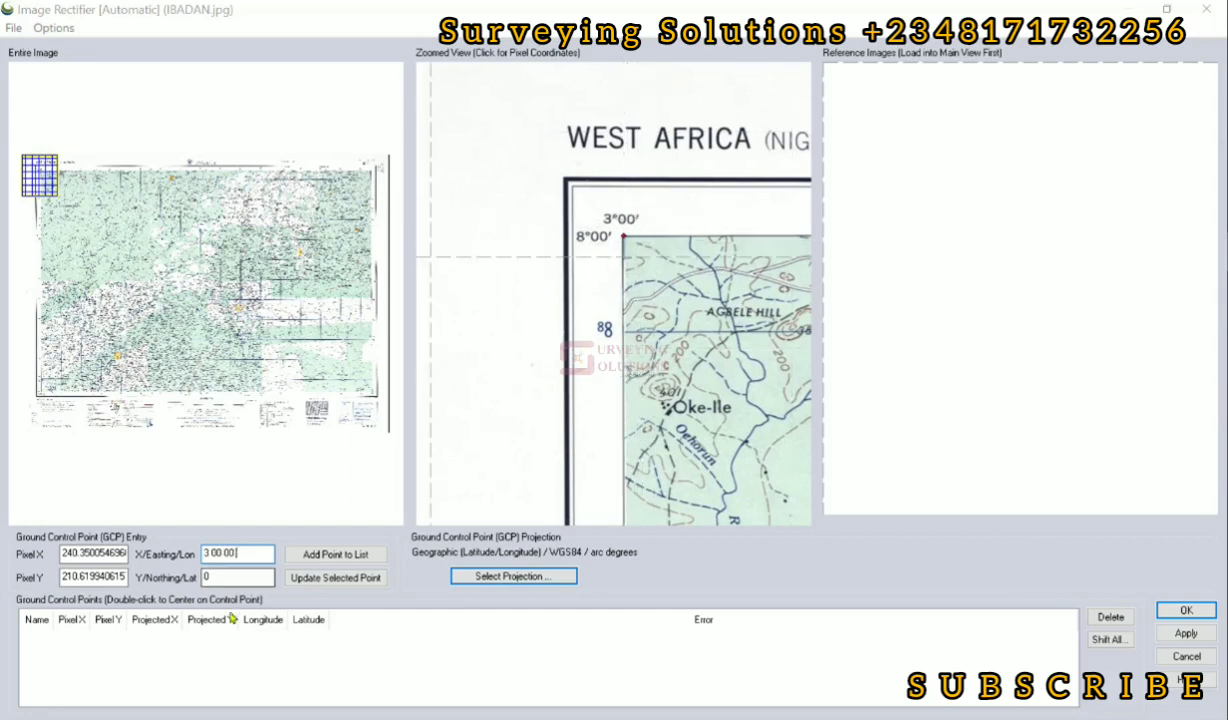
key(Tab)
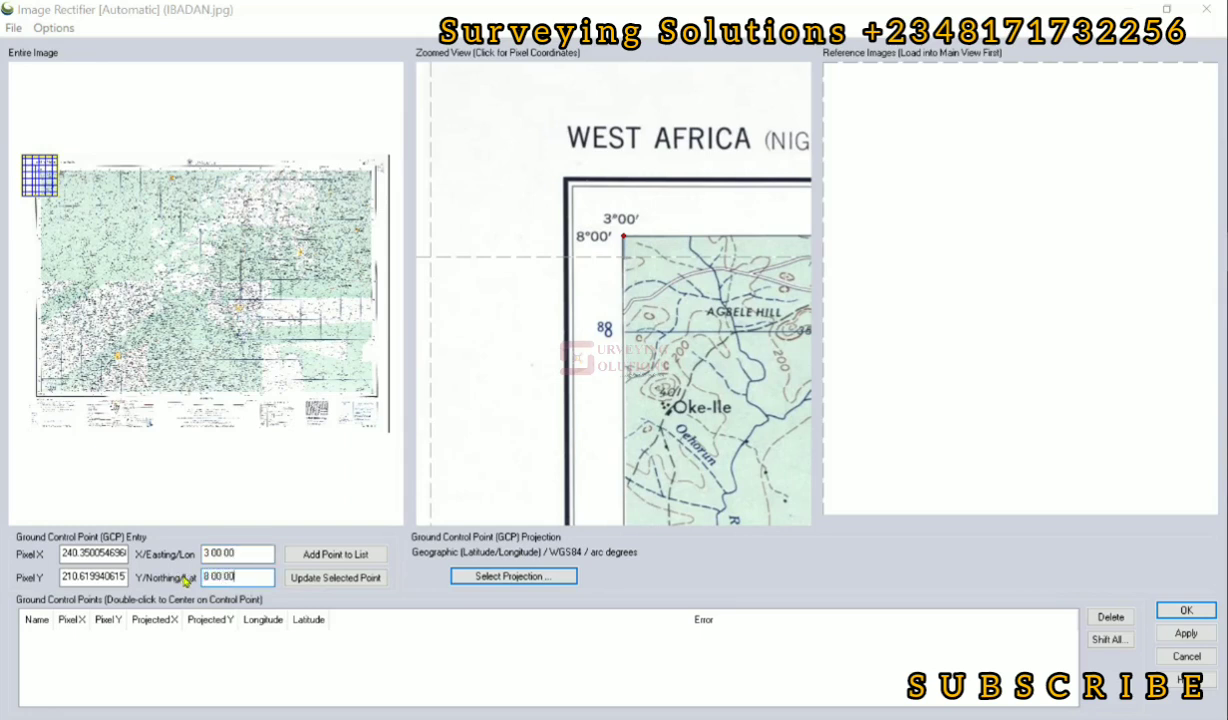
click(337, 560)
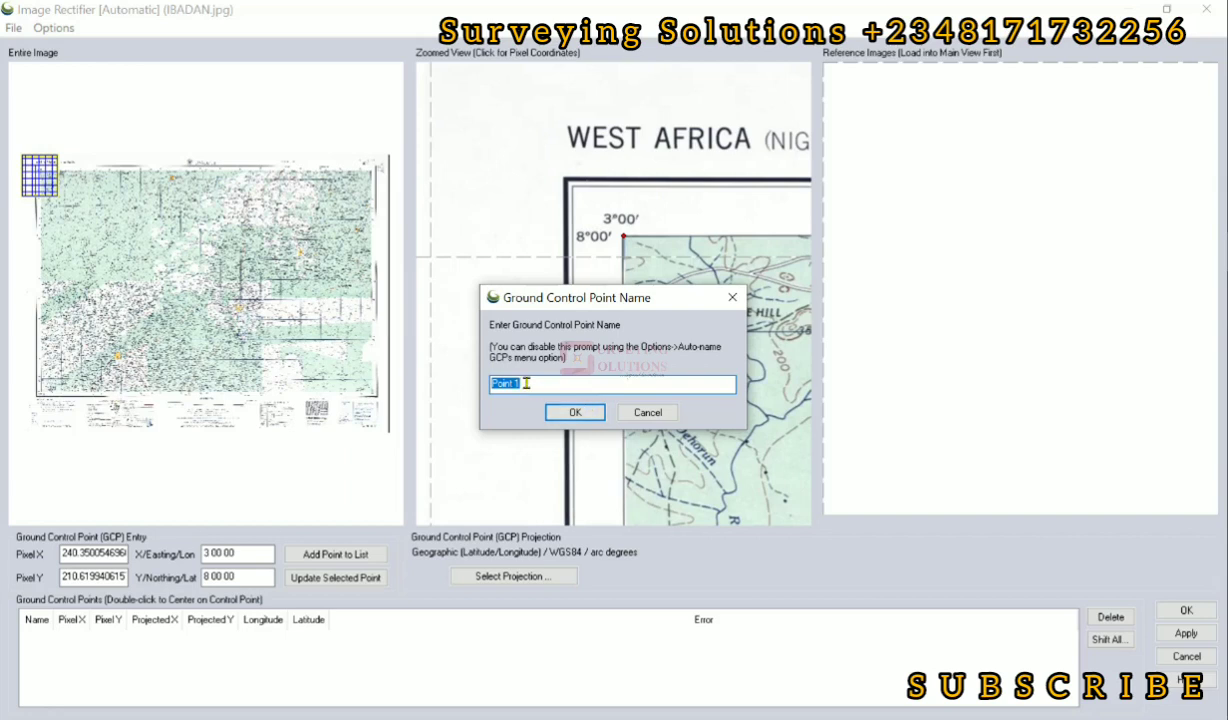
click(574, 416)
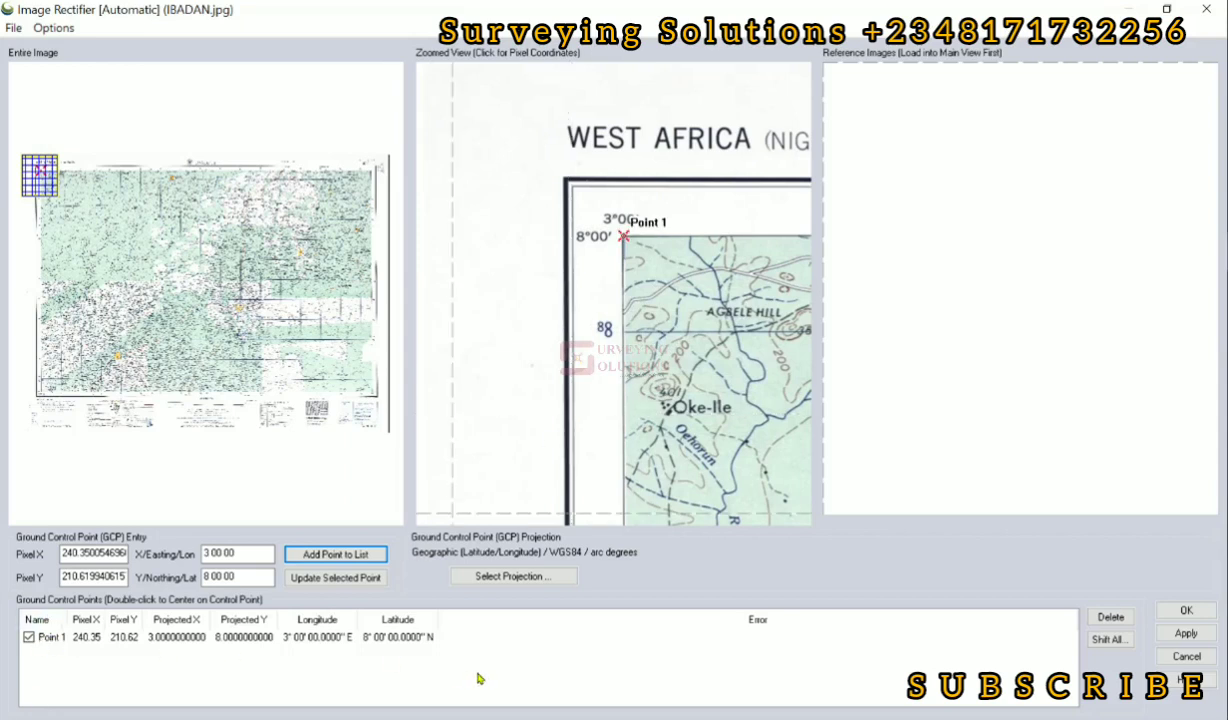
click(369, 170)
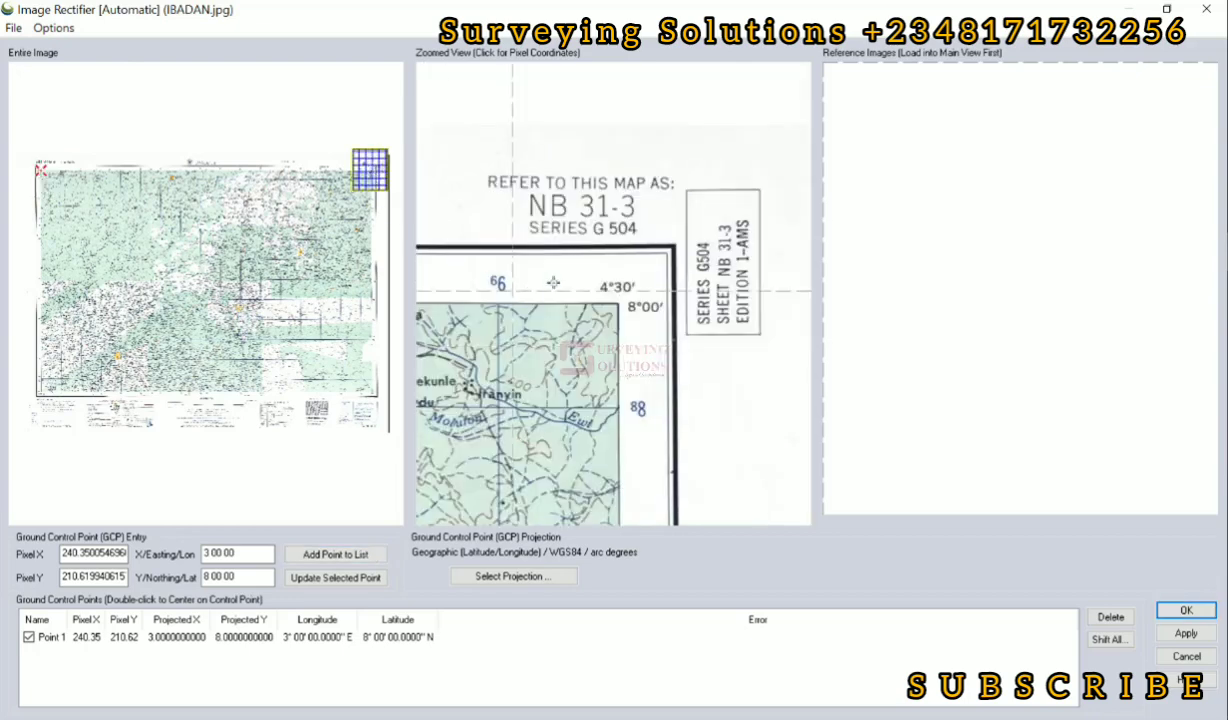
Place Point 2 on the top-right corner with longitude 4 30 00 and latitude 8 00 00.
scroll(613, 298, up, 2)
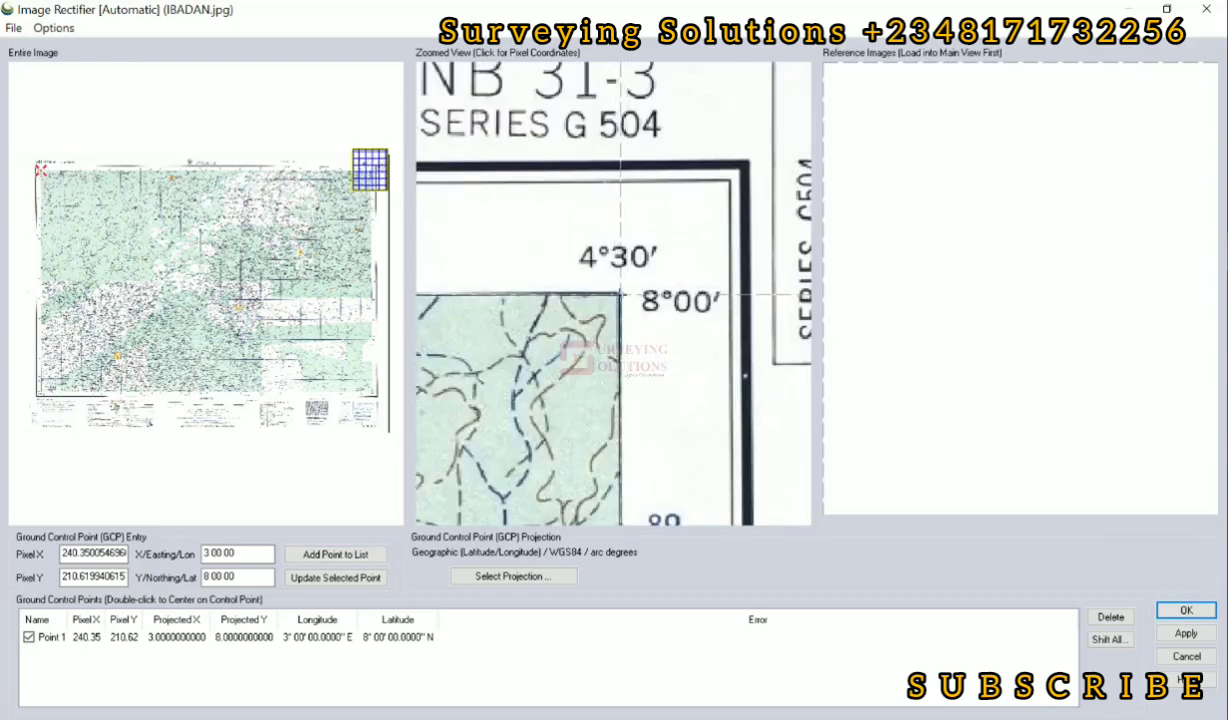
click(620, 296)
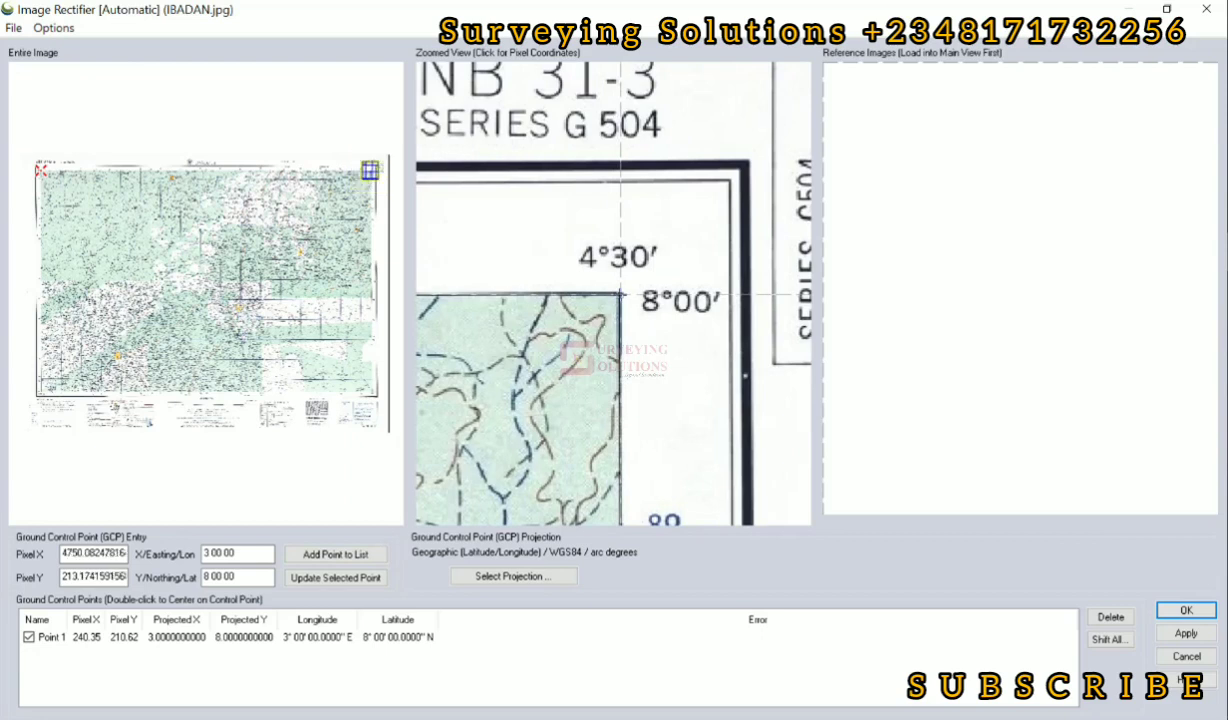
click(238, 553)
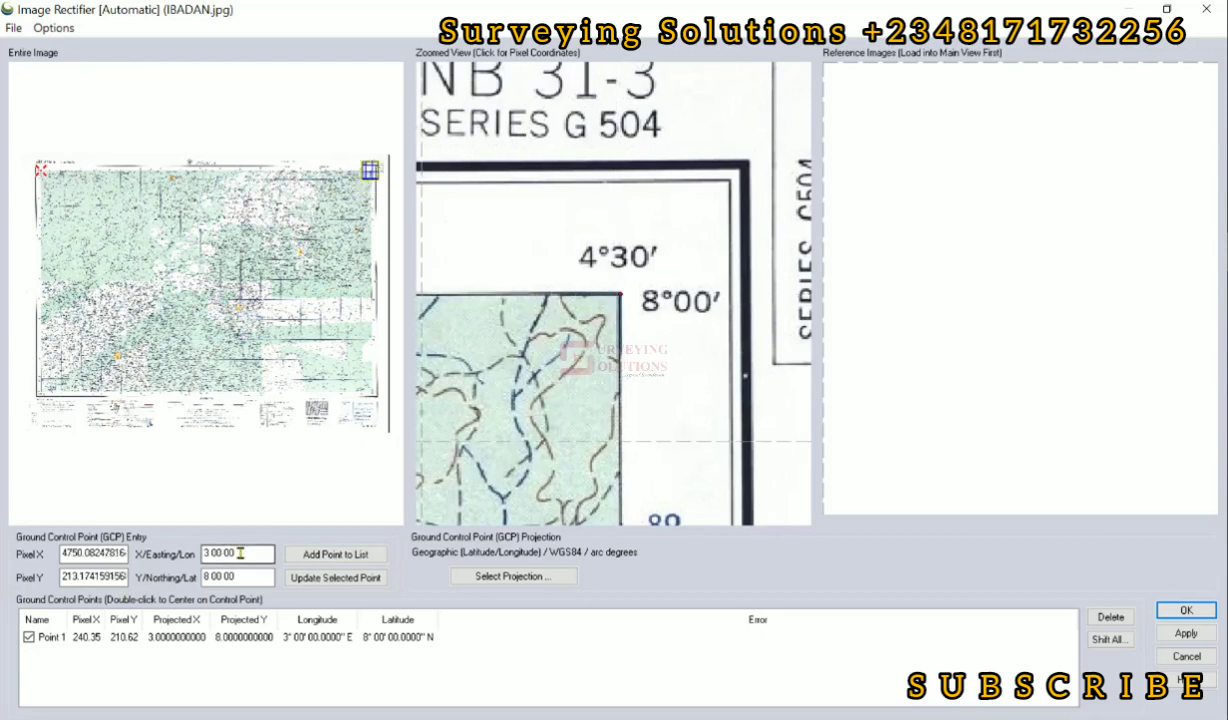
drag(270, 553, 204, 553)
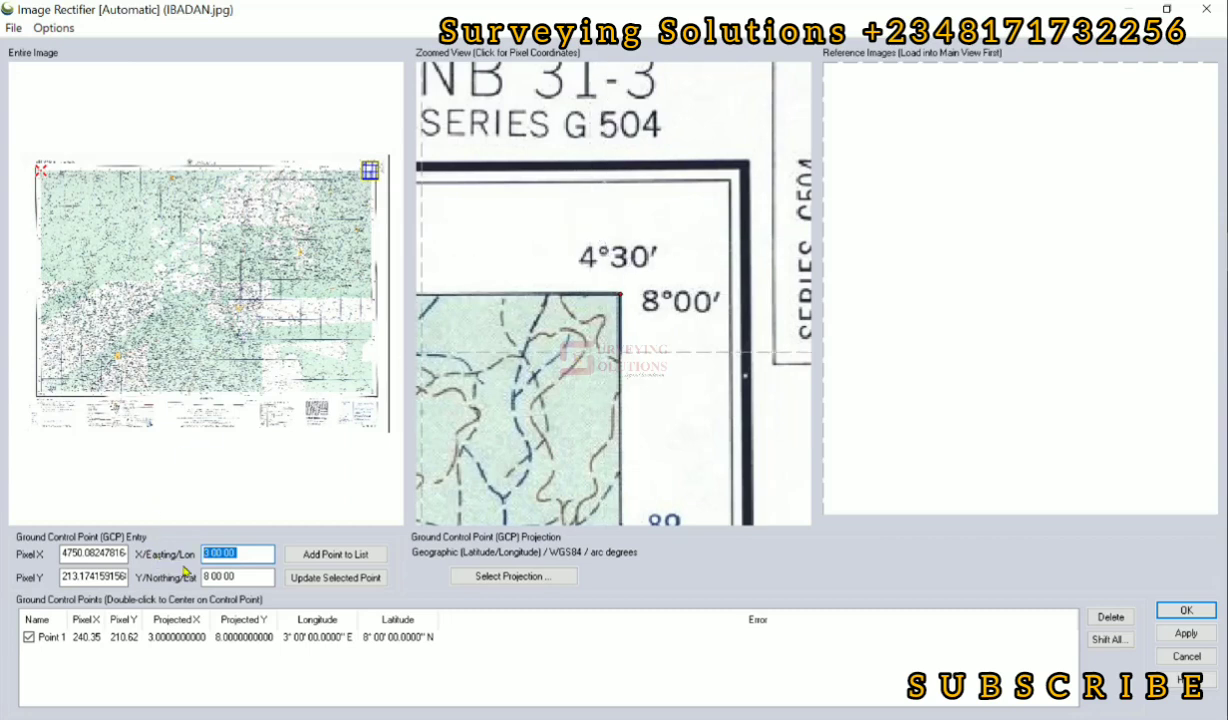
text(4 30 00)
click(244, 577)
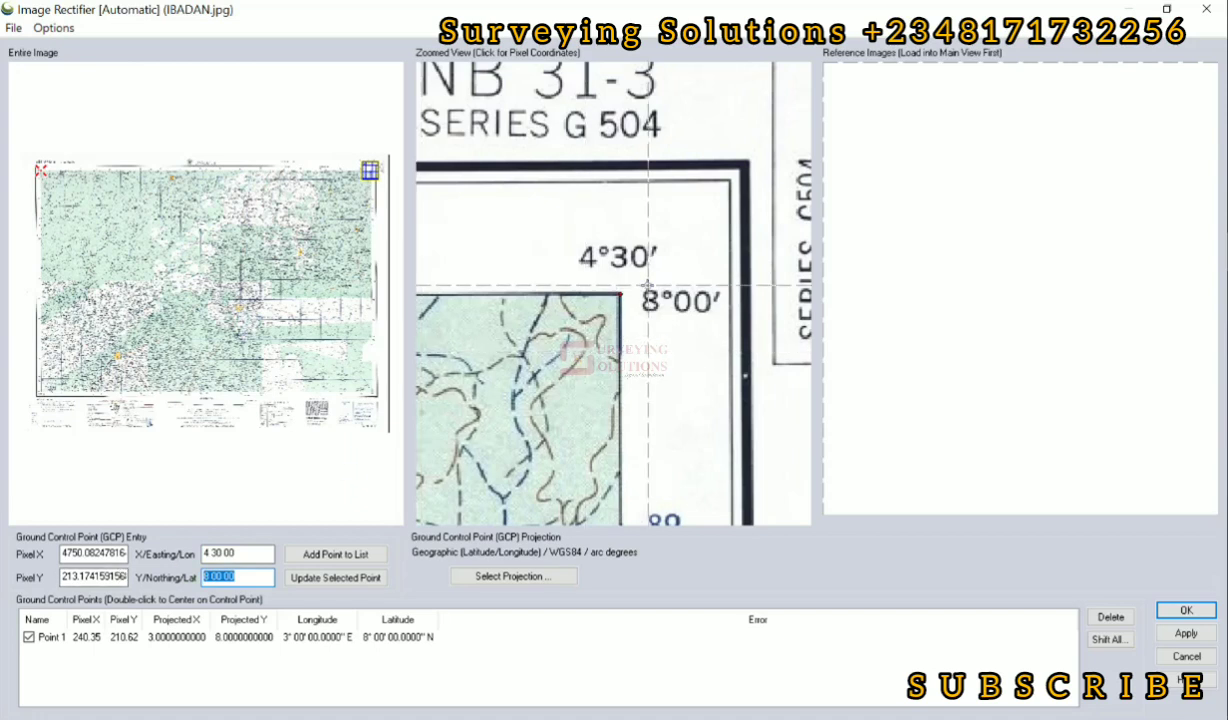
click(335, 559)
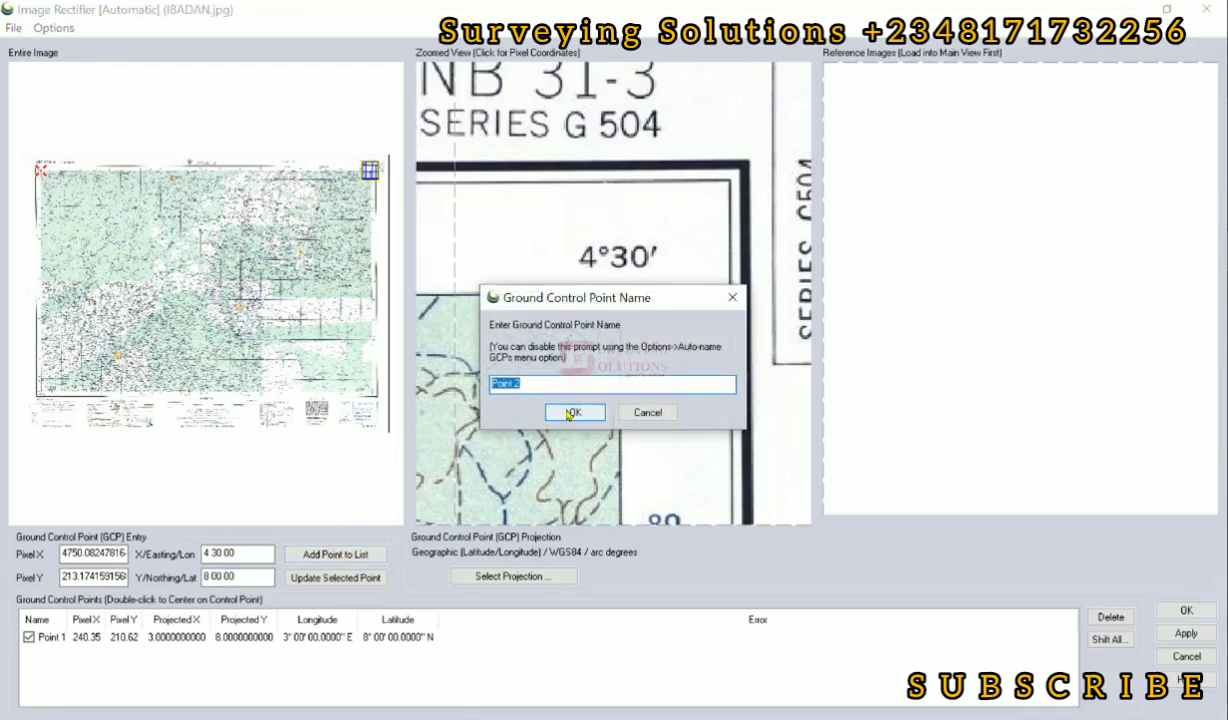
click(567, 413)
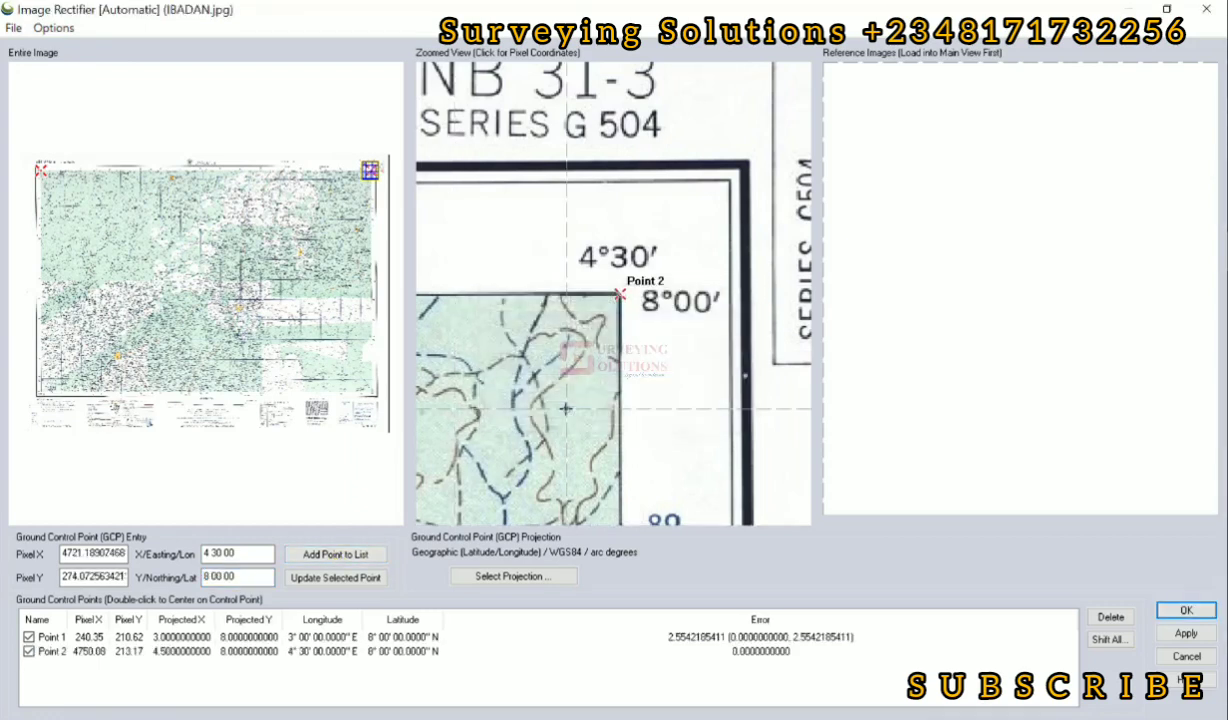
Place Point 3 on the bottom-right corner, changing latitude to 7 00 00.
click(375, 400)
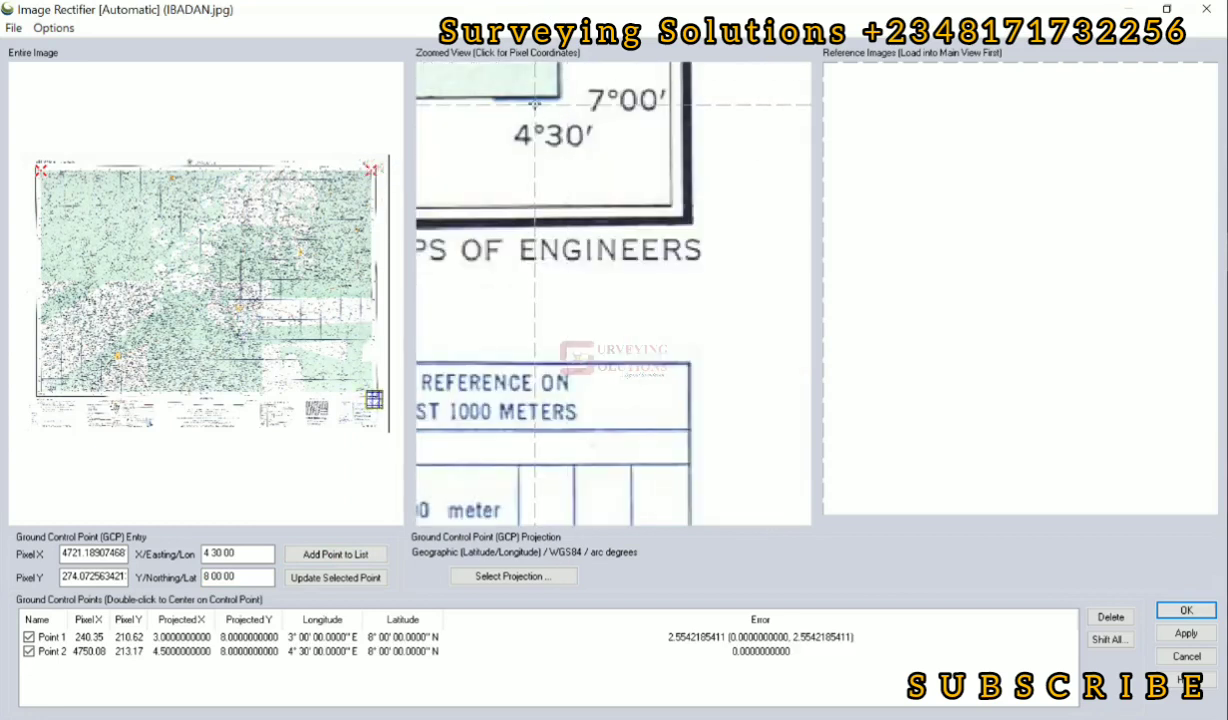
scroll(607, 197, up, 2)
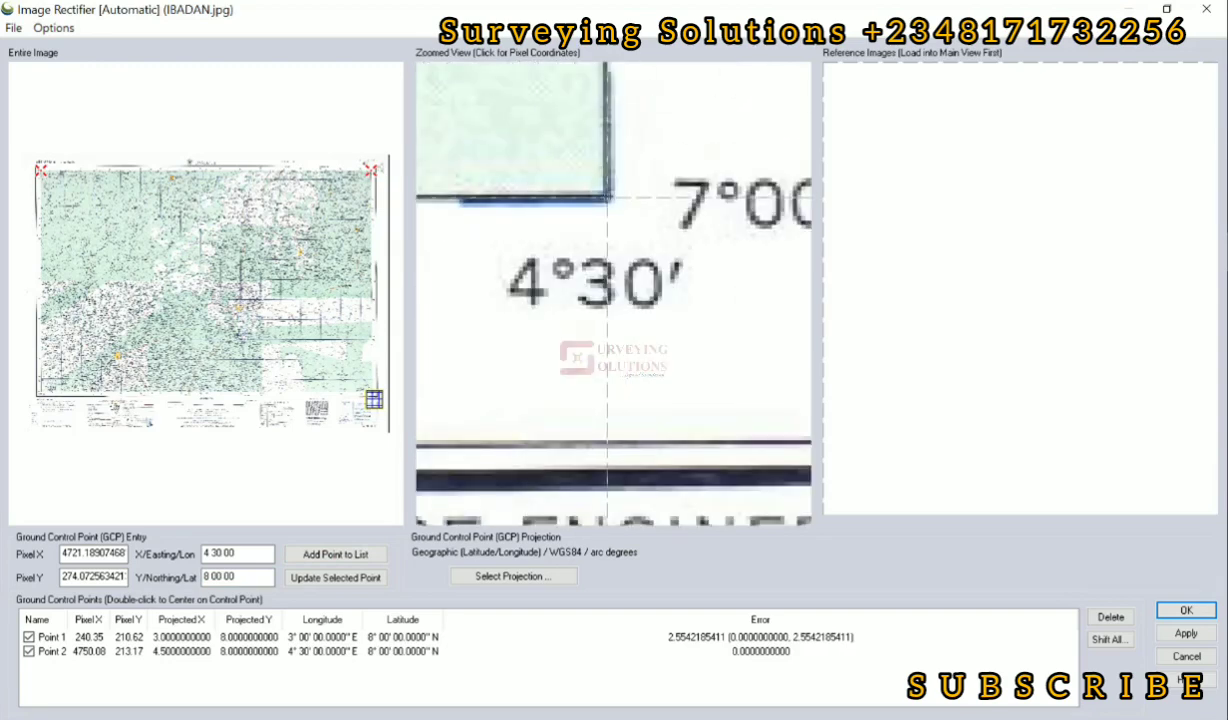
click(607, 197)
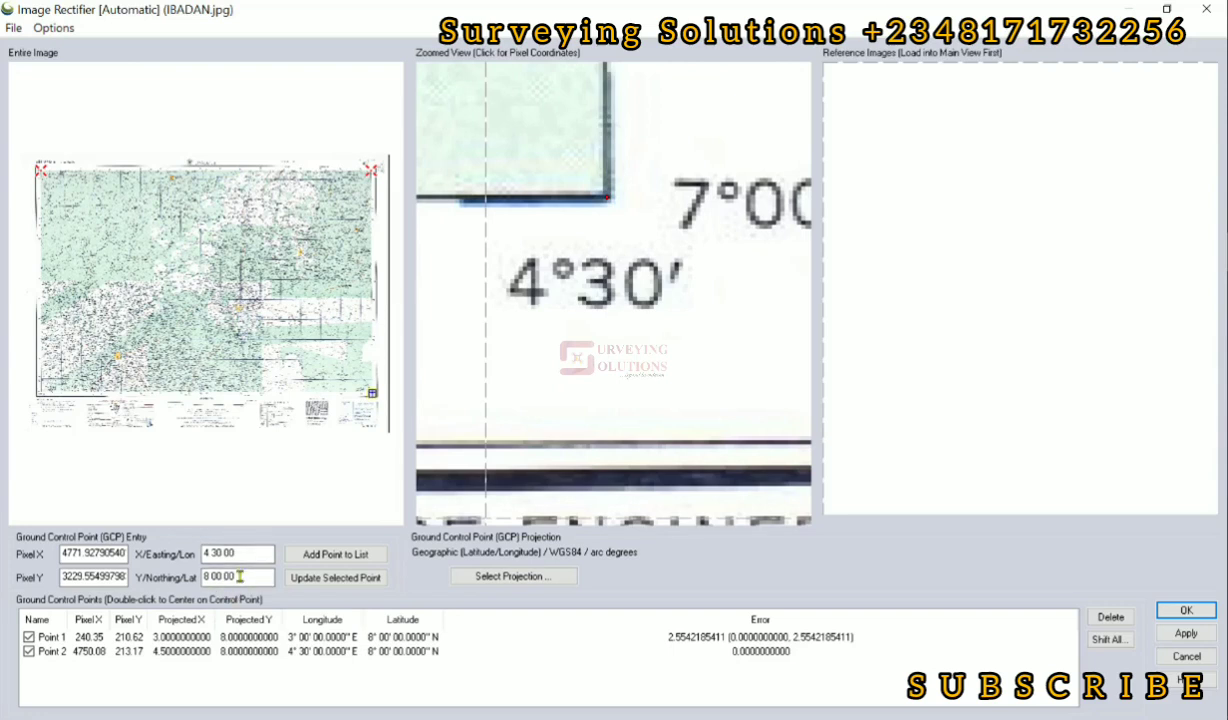
drag(240, 576, 147, 567)
text(7 00.00)
click(362, 555)
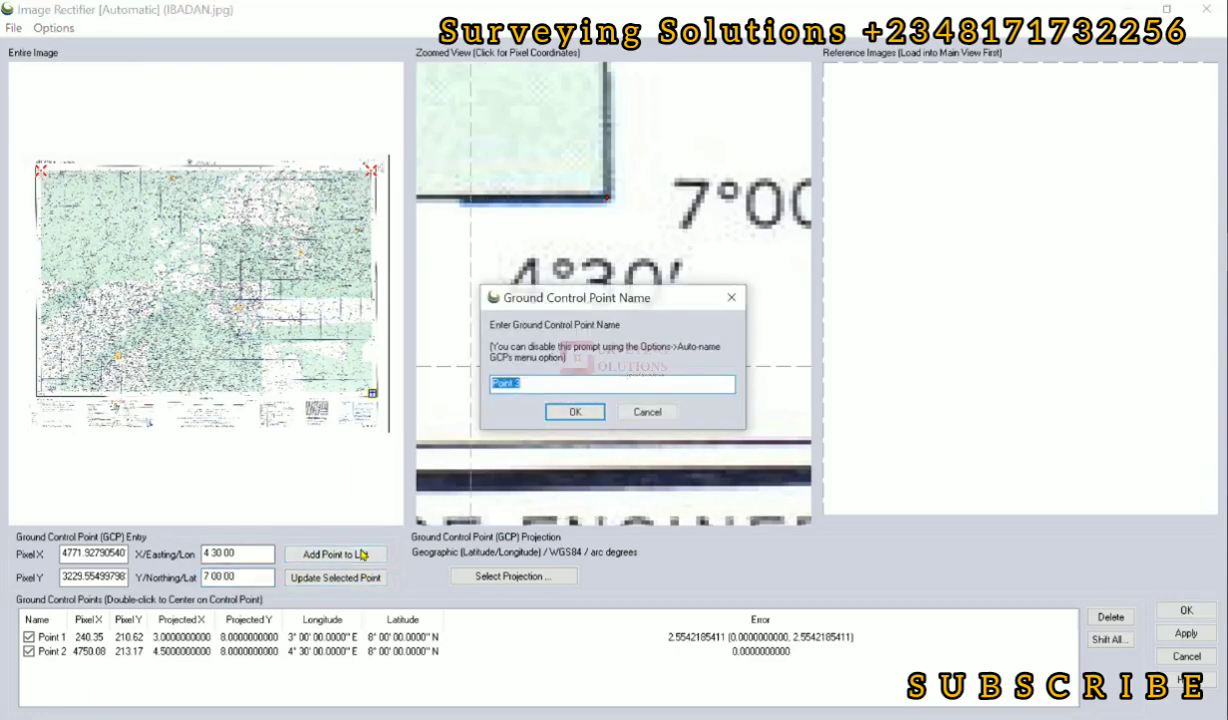
click(575, 413)
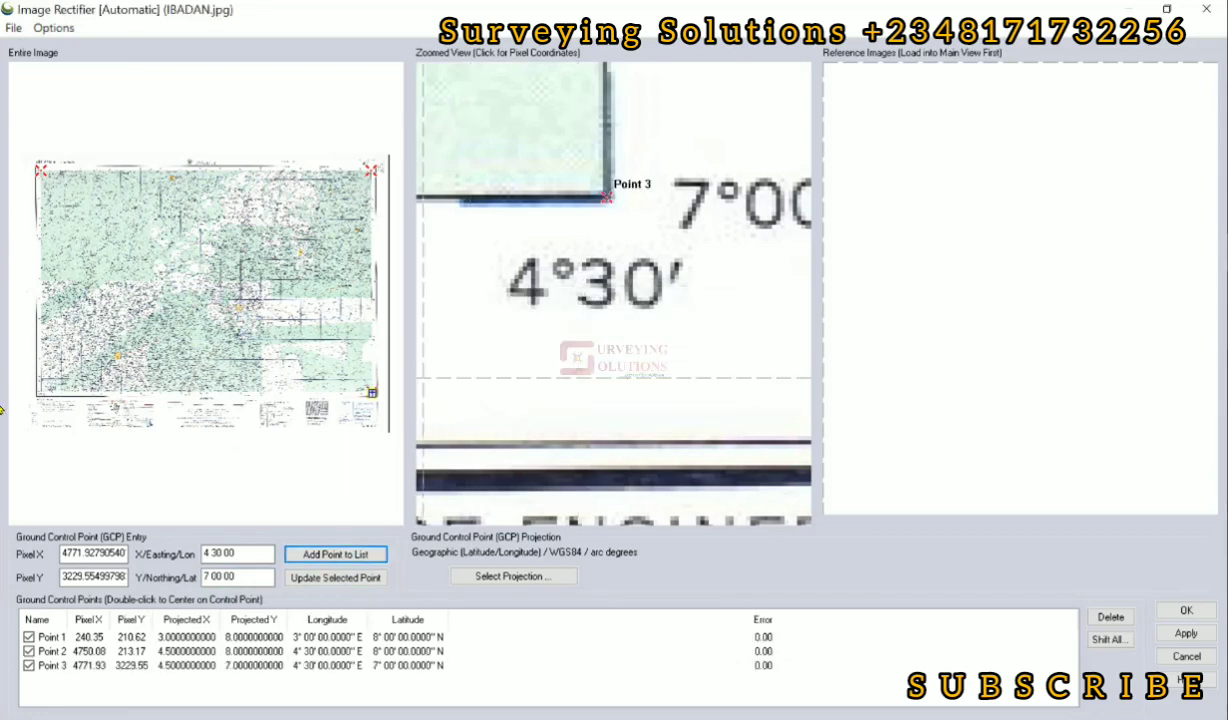
click(40, 388)
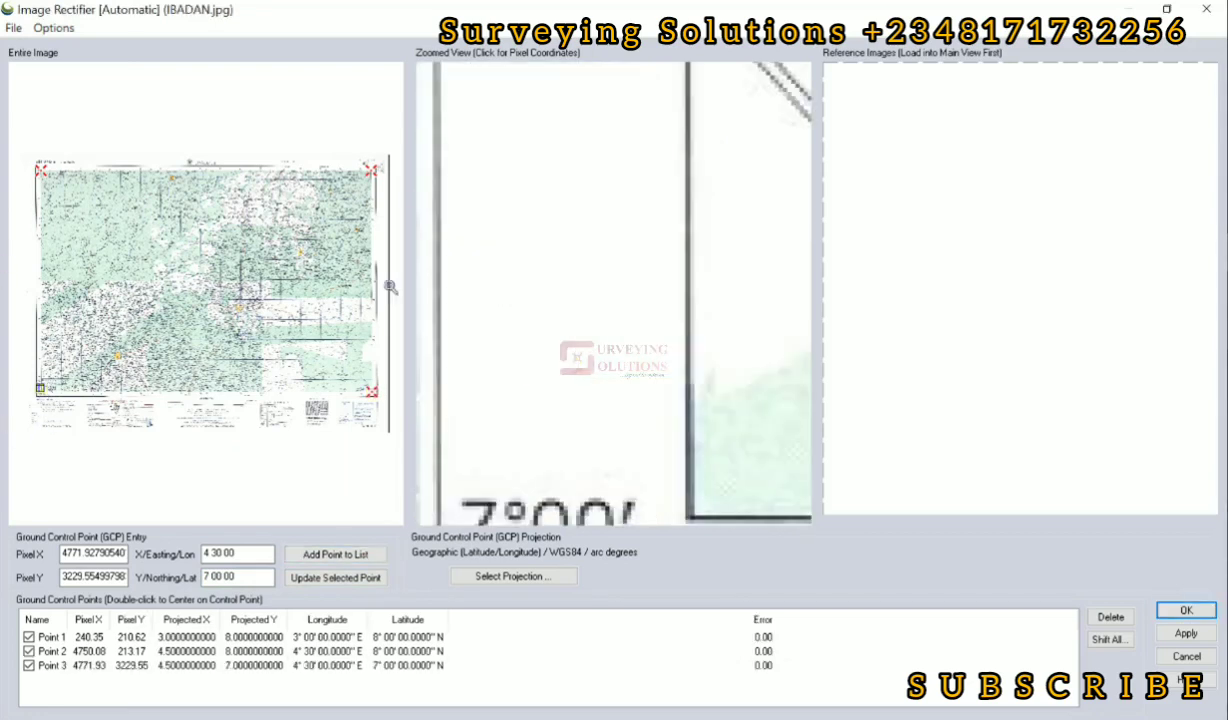
scroll(579, 267, down, 1)
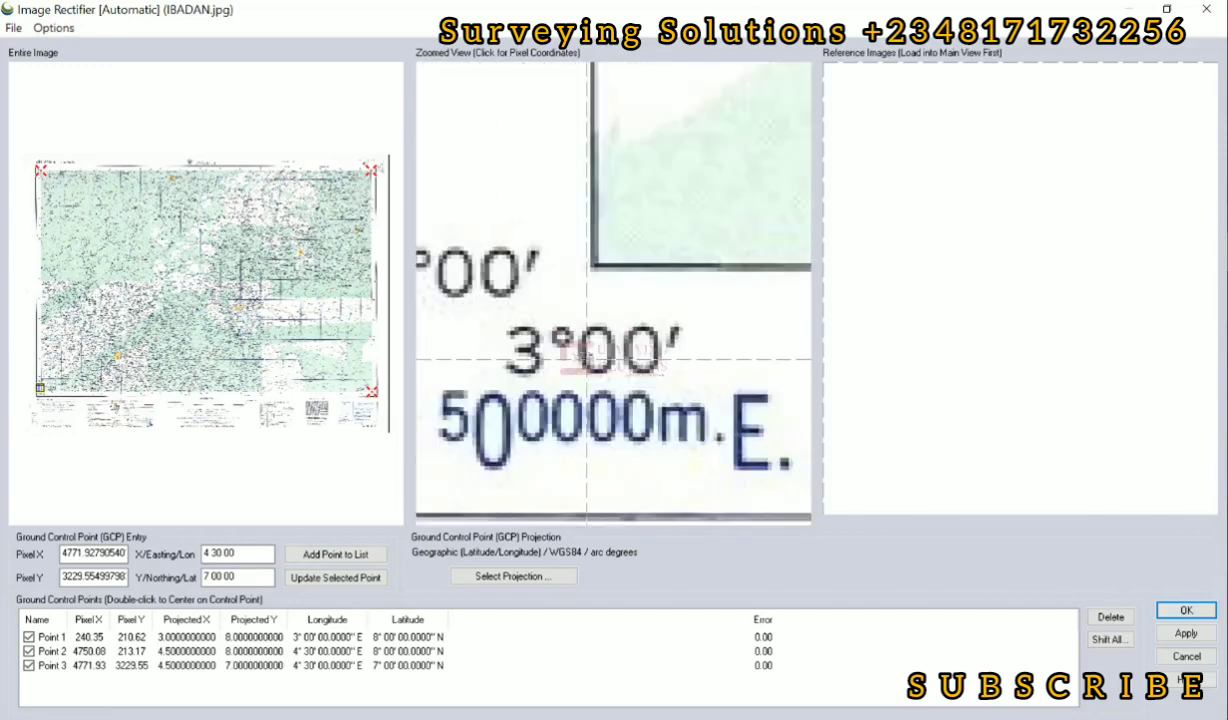
Place Point 4 on the bottom-left corner, changing longitude to 3 00 00.
scroll(590, 278, up, 2)
scroll(592, 280, up, 1)
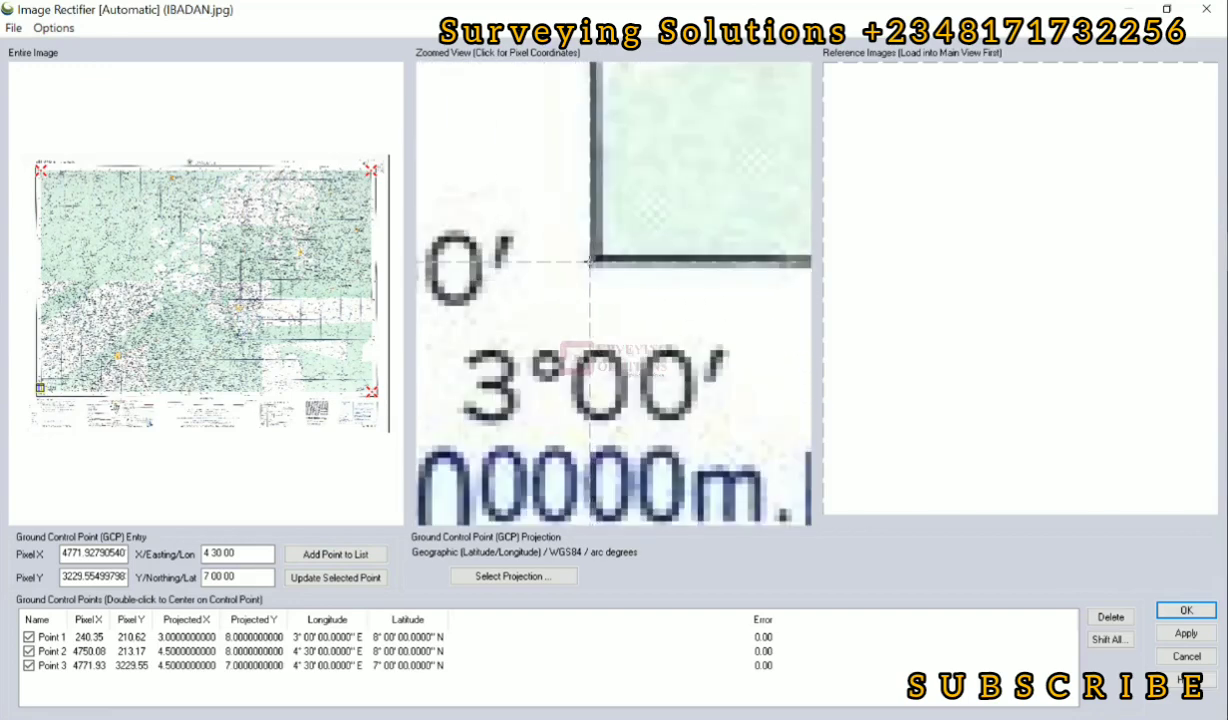
scroll(590, 262, down, 2)
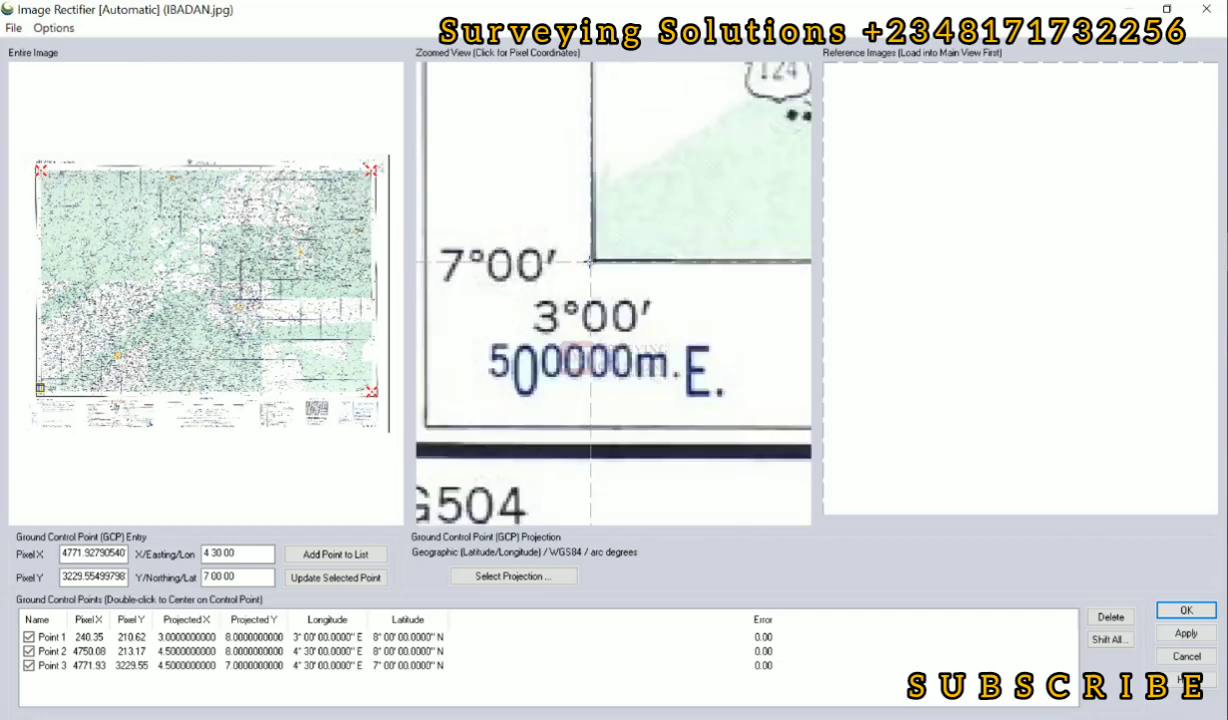
click(590, 262)
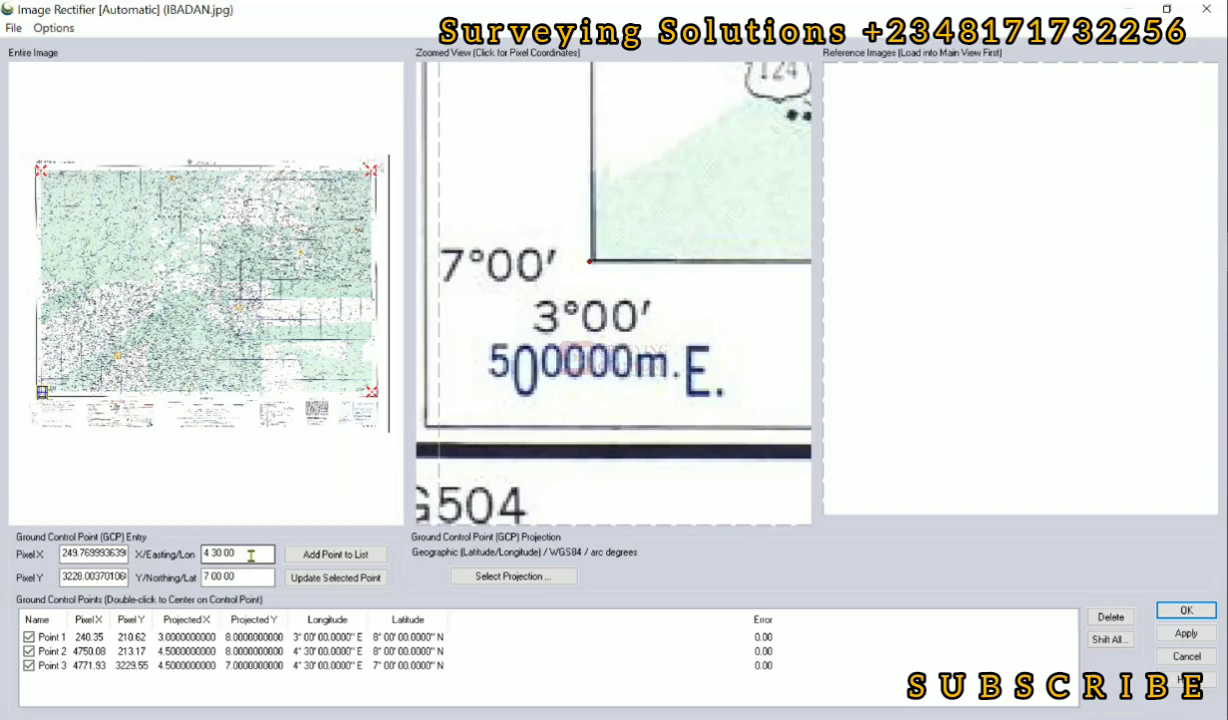
drag(251, 556, 200, 554)
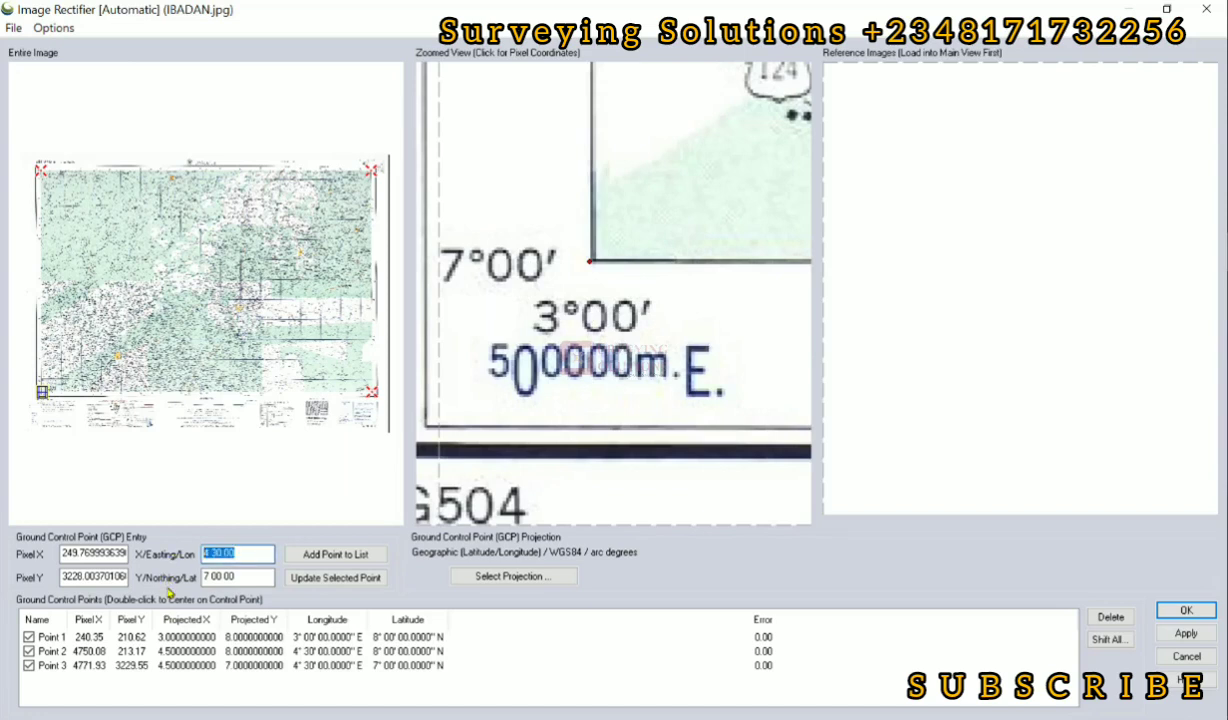
text(3 00)
text(.00)
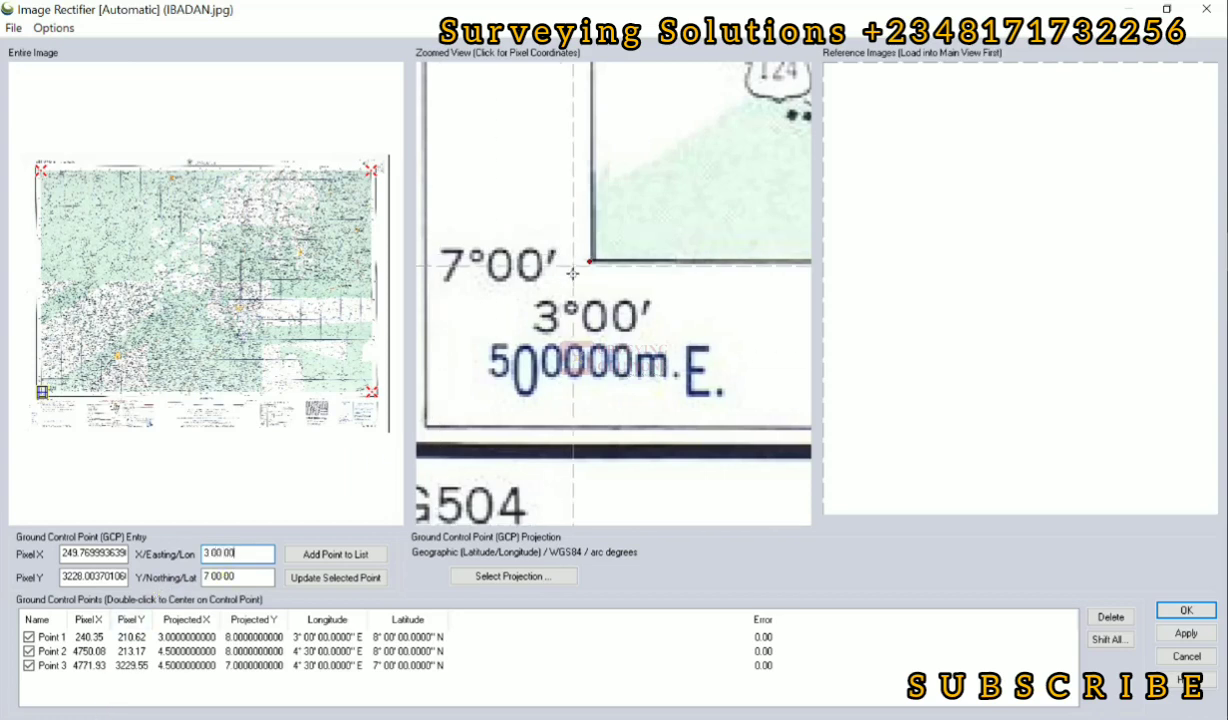
click(335, 557)
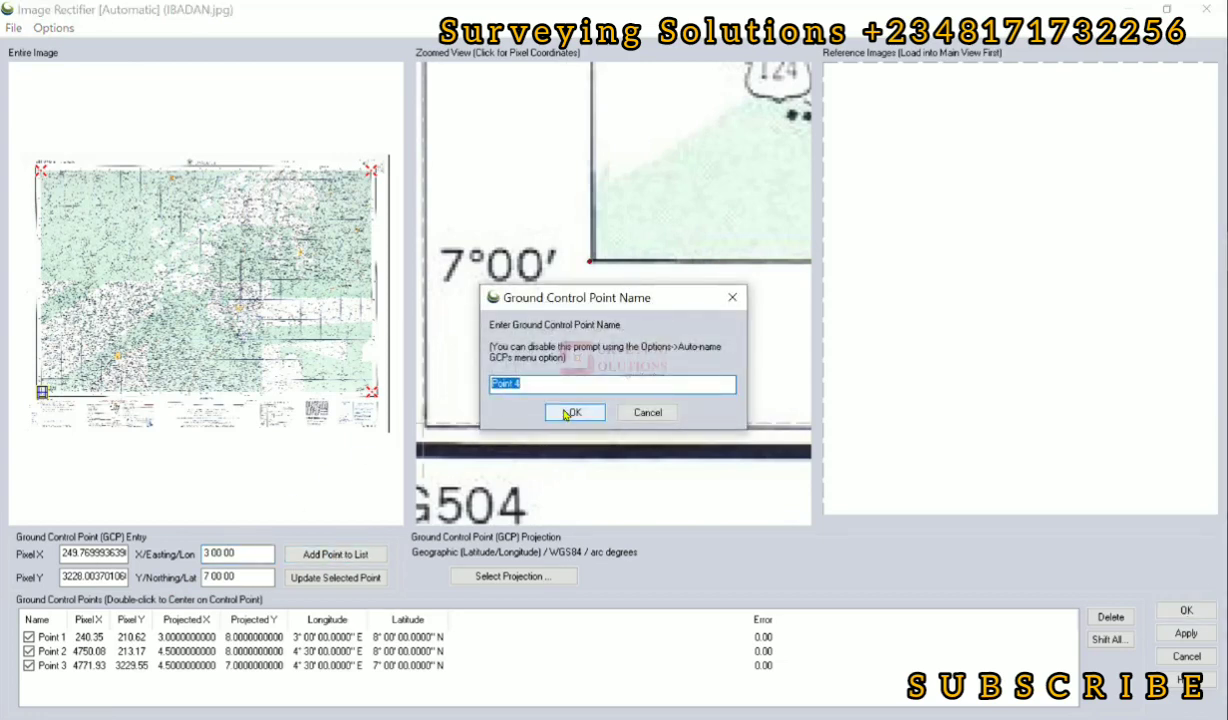
click(573, 412)
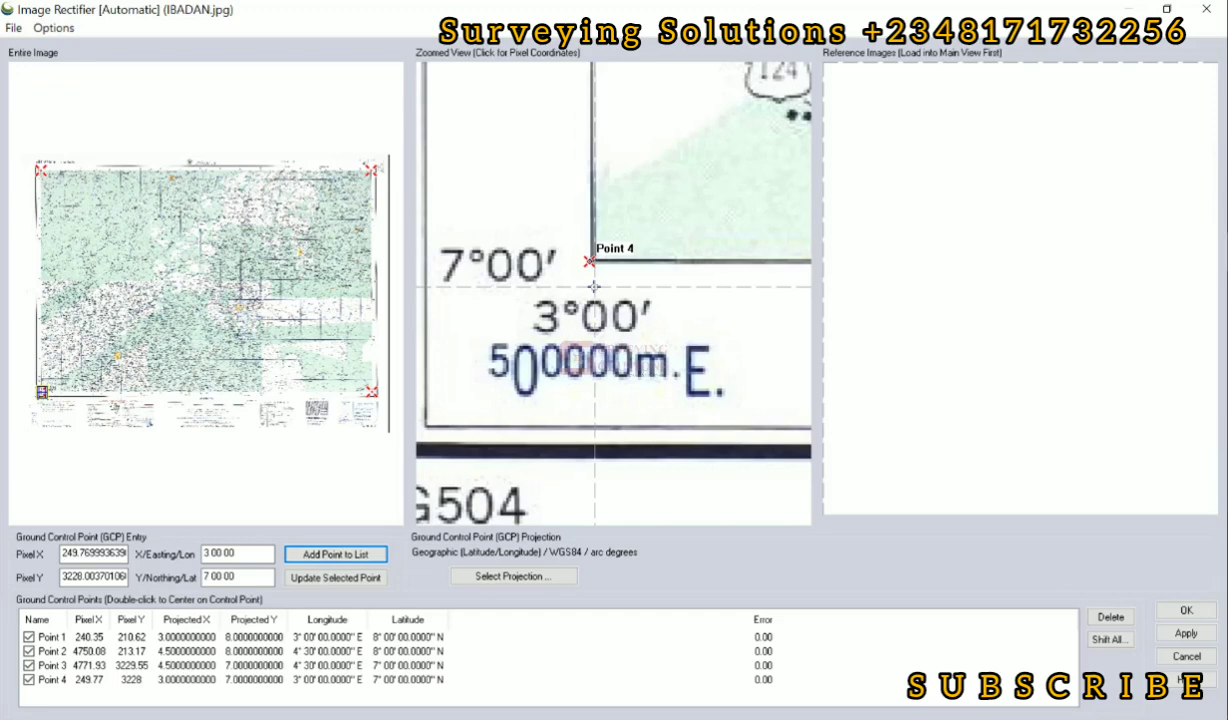
Review the four control points and apply them to rectify IBADAN.jpg to WGS 84.
scroll(594, 287, down, 3)
scroll(594, 285, down, 3)
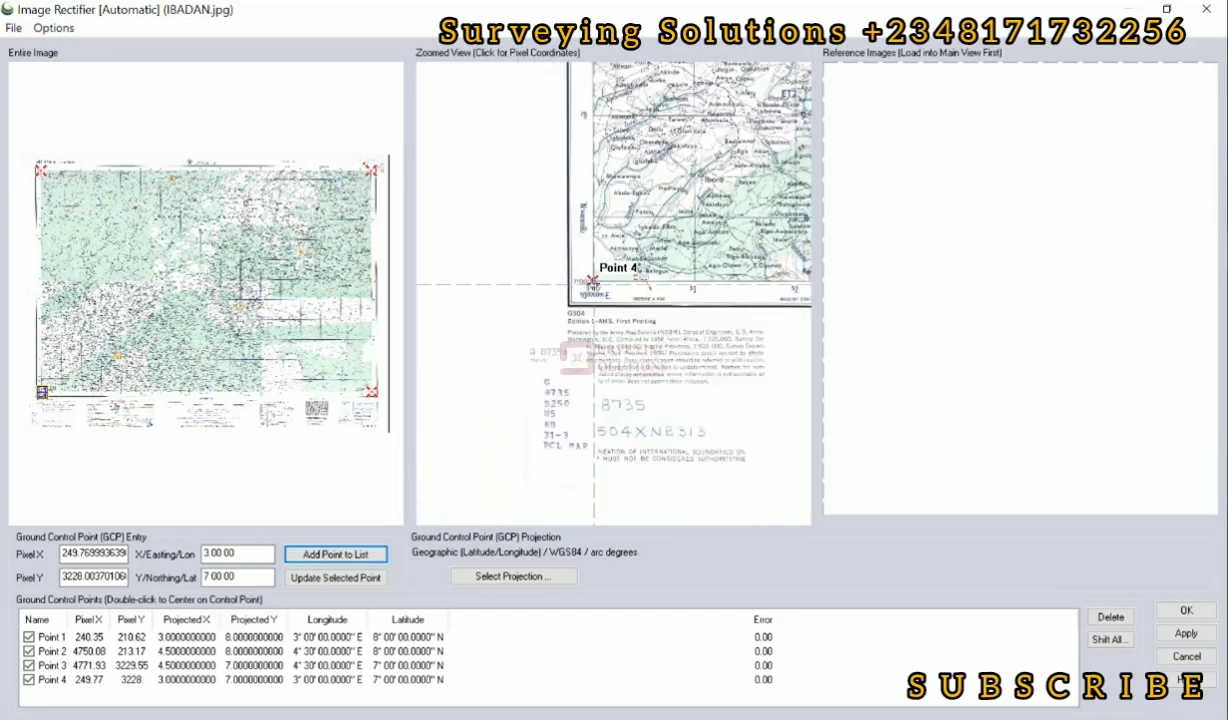
scroll(594, 285, down, 1)
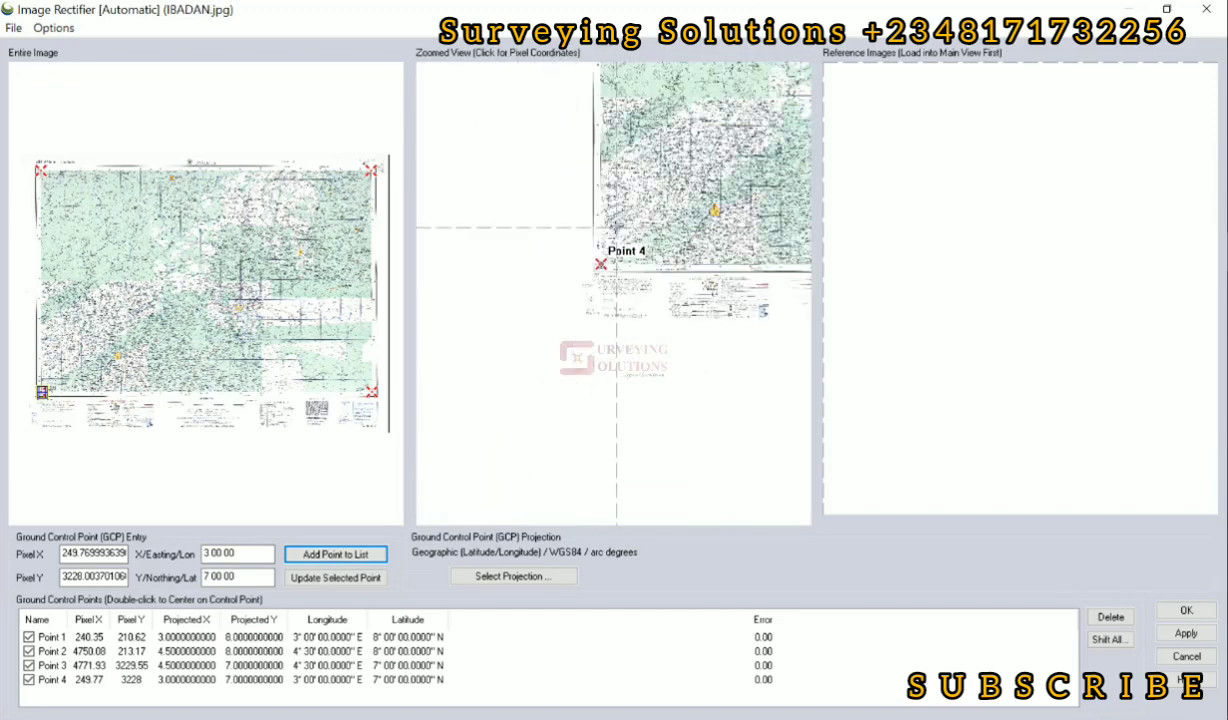
scroll(780, 150, down, 2)
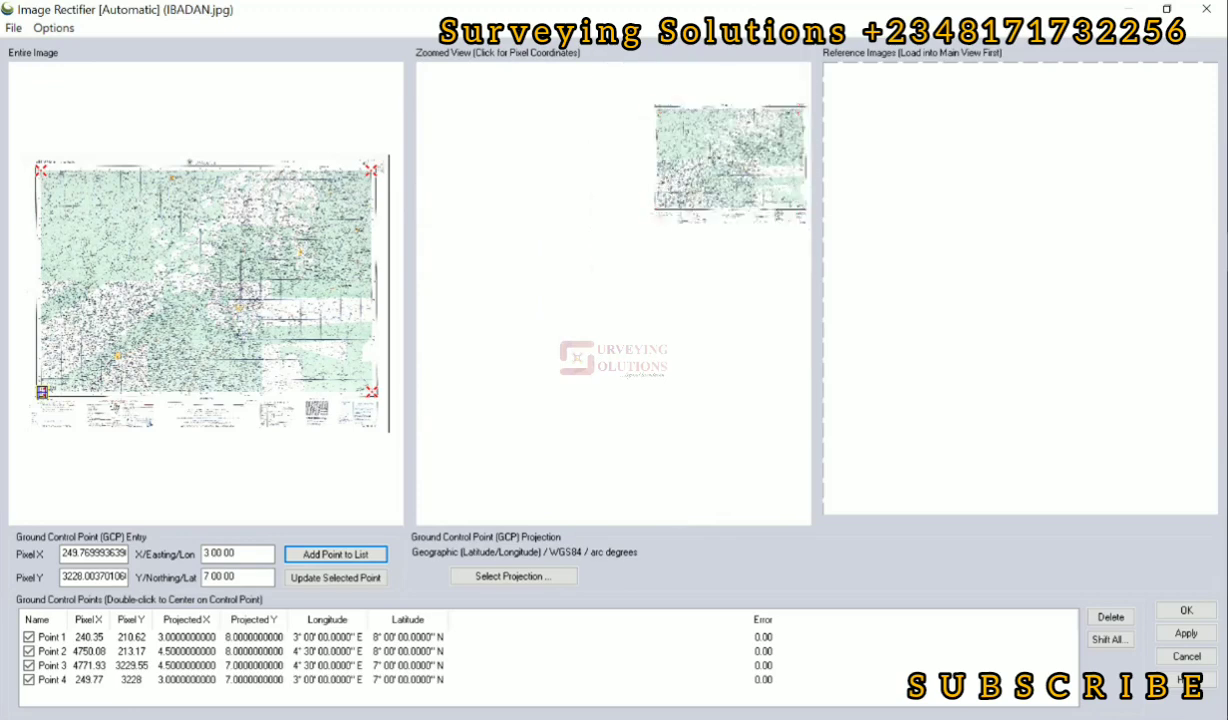
scroll(780, 150, up, 2)
scroll(760, 150, down, 1)
scroll(760, 150, up, 1)
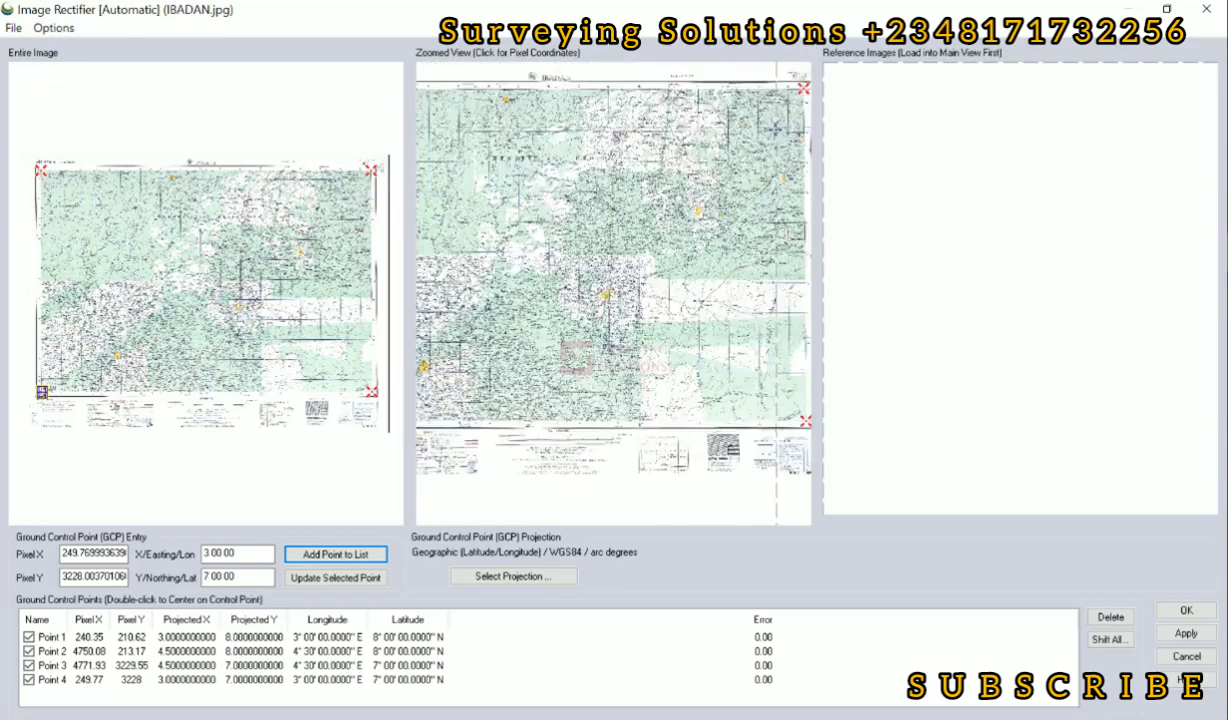
scroll(760, 150, down, 1)
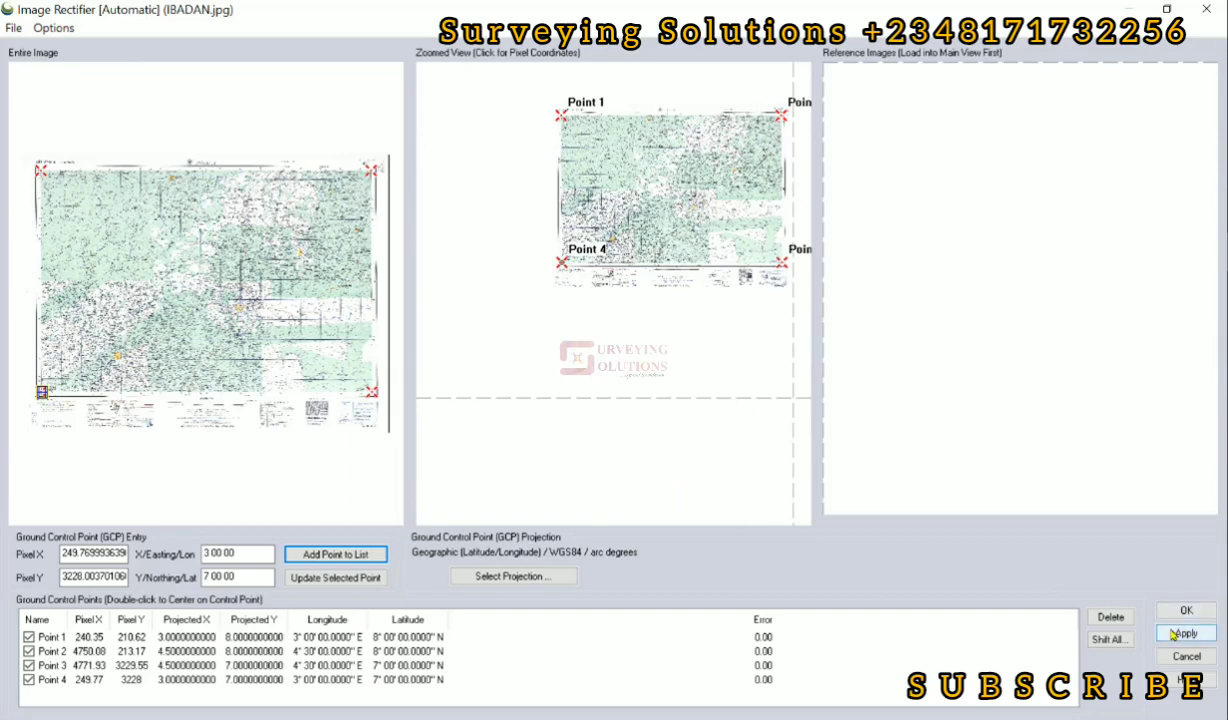
click(1178, 633)
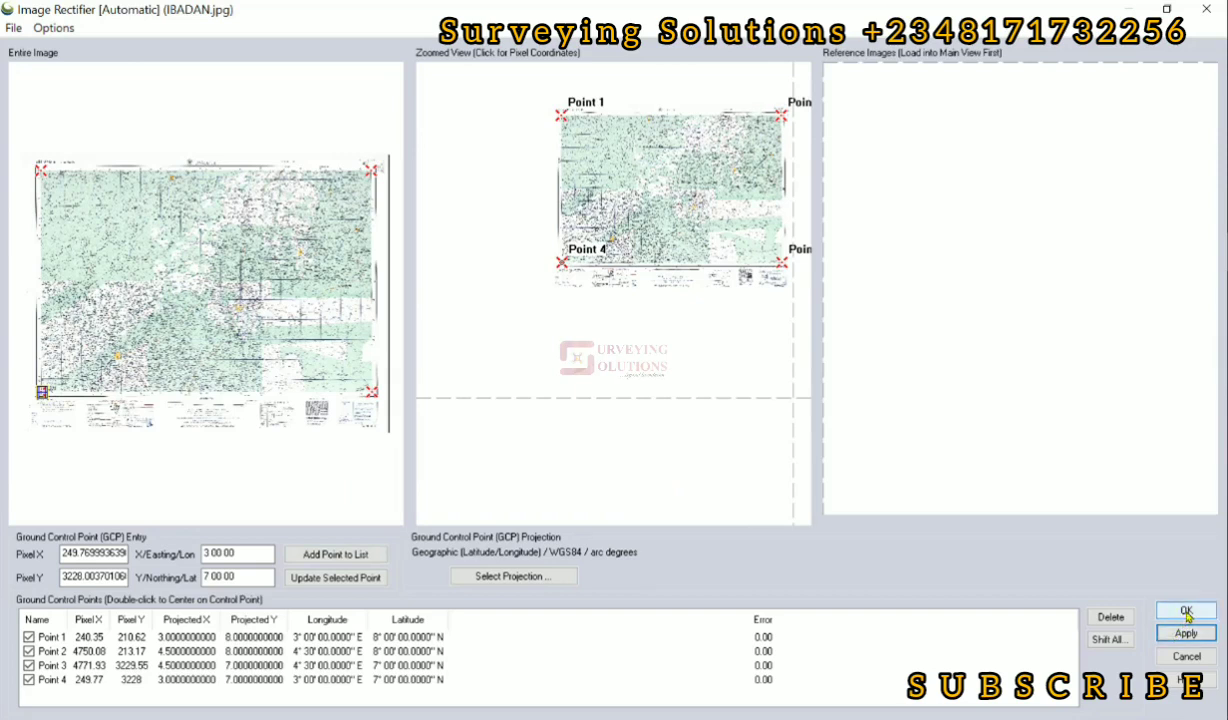
click(1186, 612)
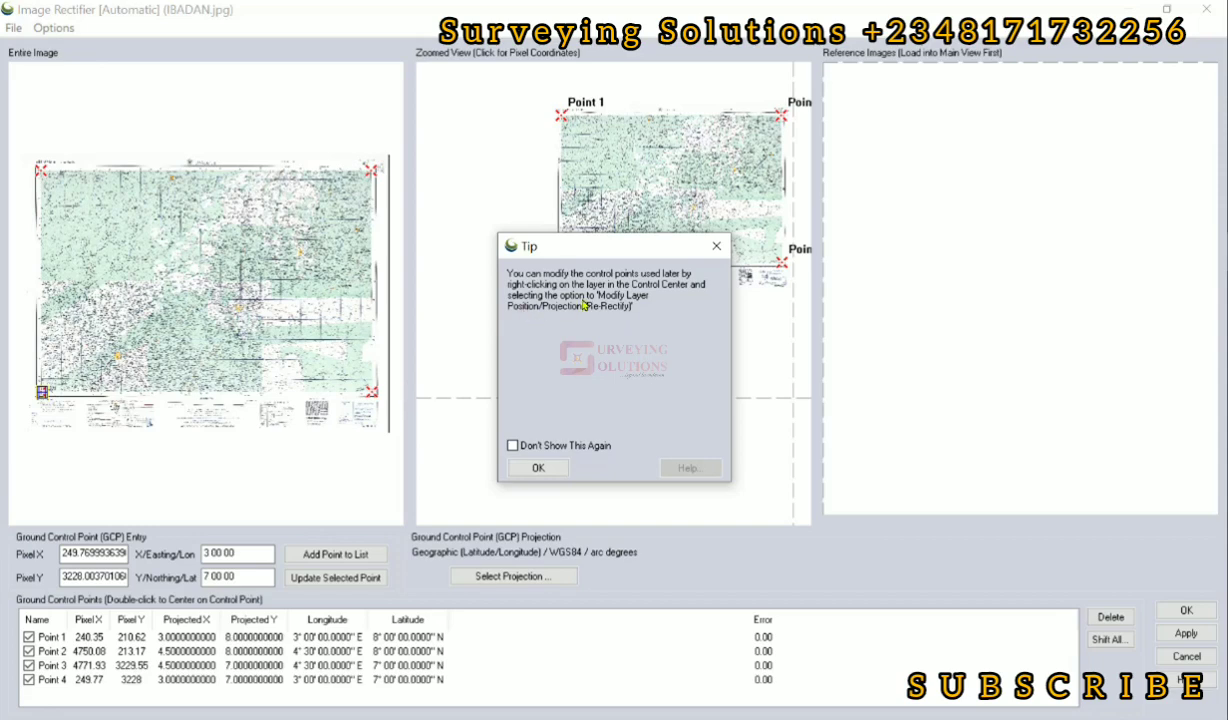
click(538, 468)
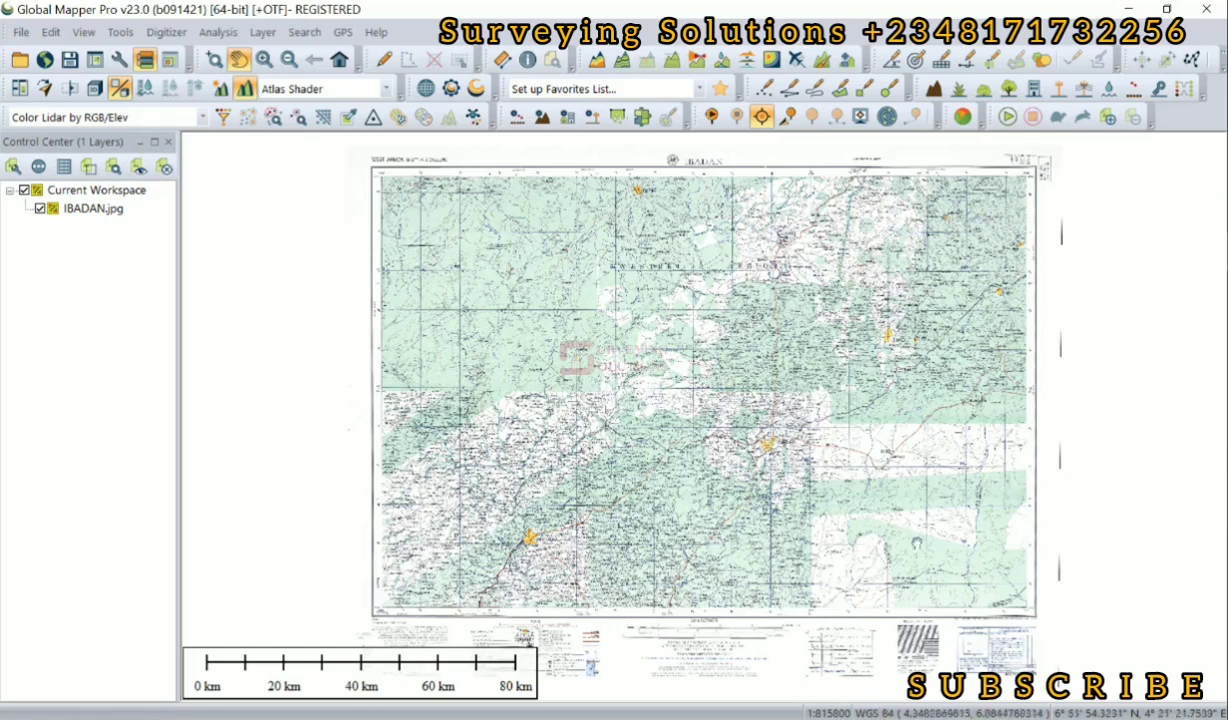
scroll(378, 160, up, 6)
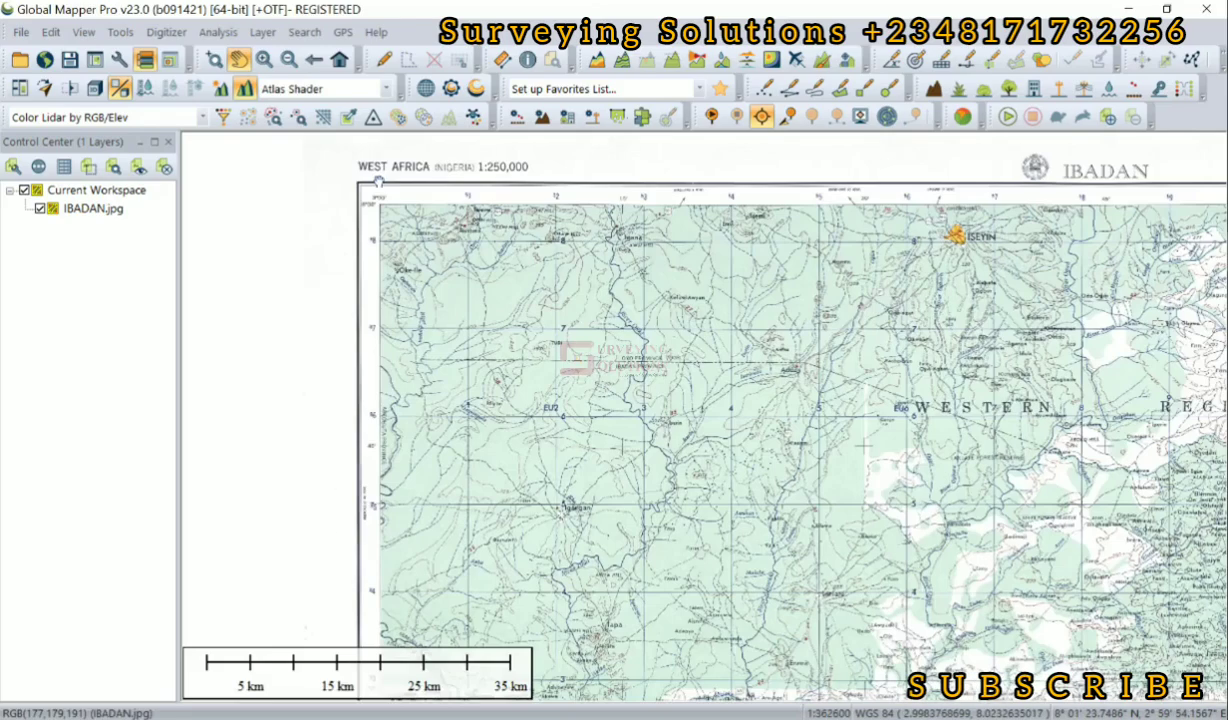
scroll(377, 234, up, 1)
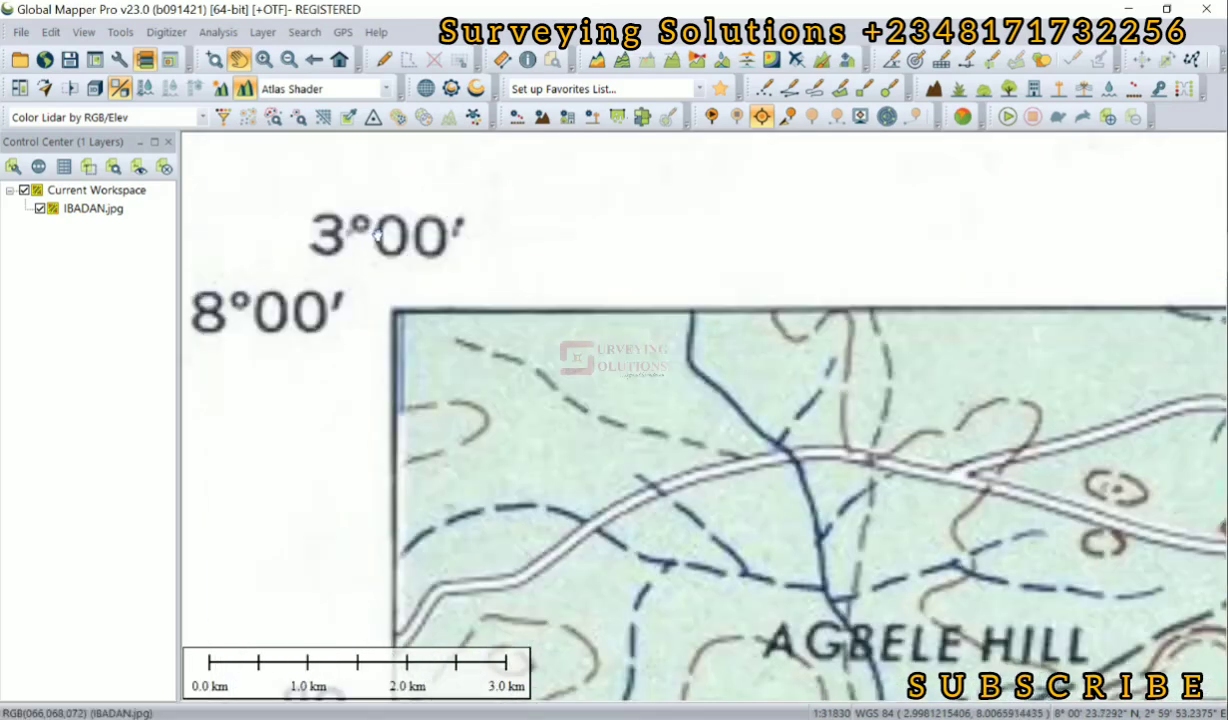
scroll(377, 234, down, 5)
scroll(377, 234, down, 5)
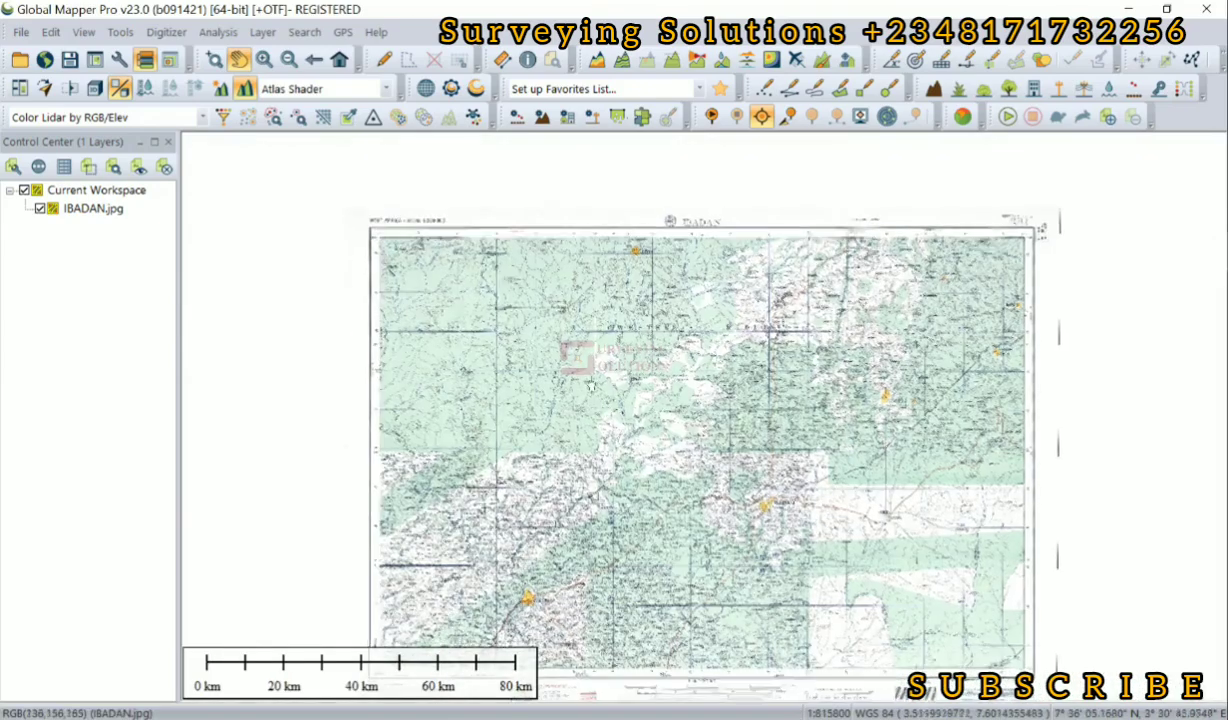
drag(590, 385, 600, 328)
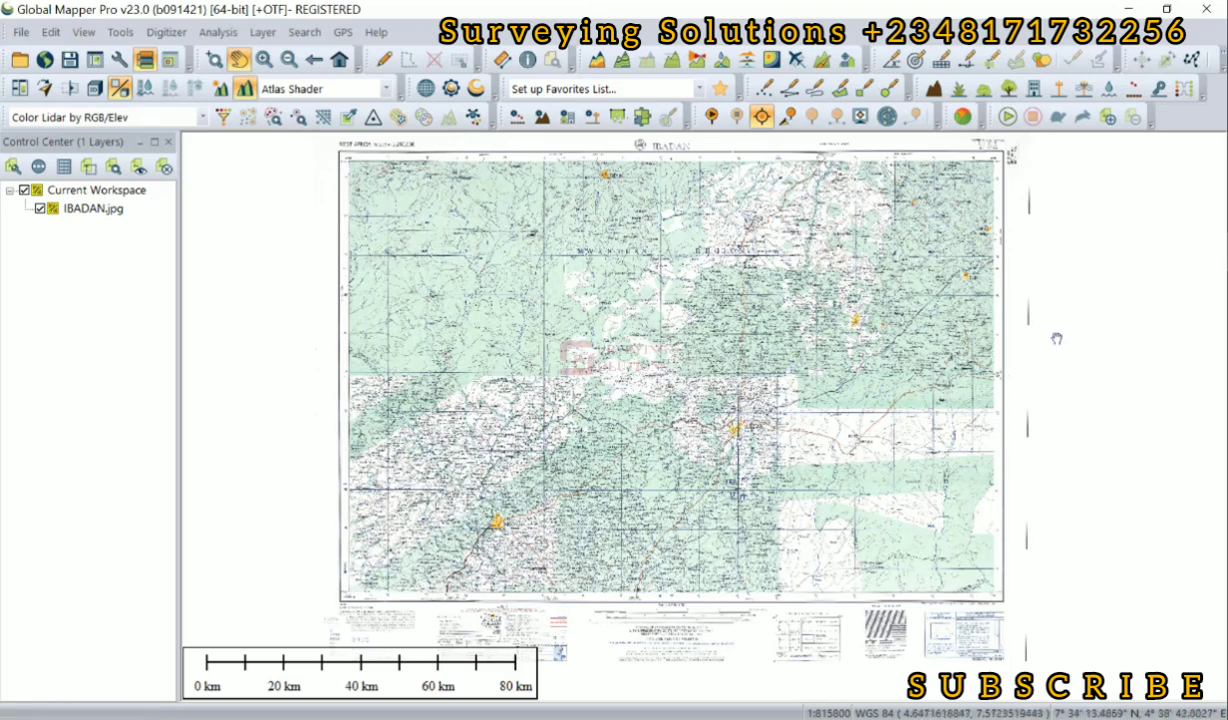
Start a raster export with GeoTIFF as the format and dismiss the projection tip.
click(27, 33)
mouse_move(50, 32)
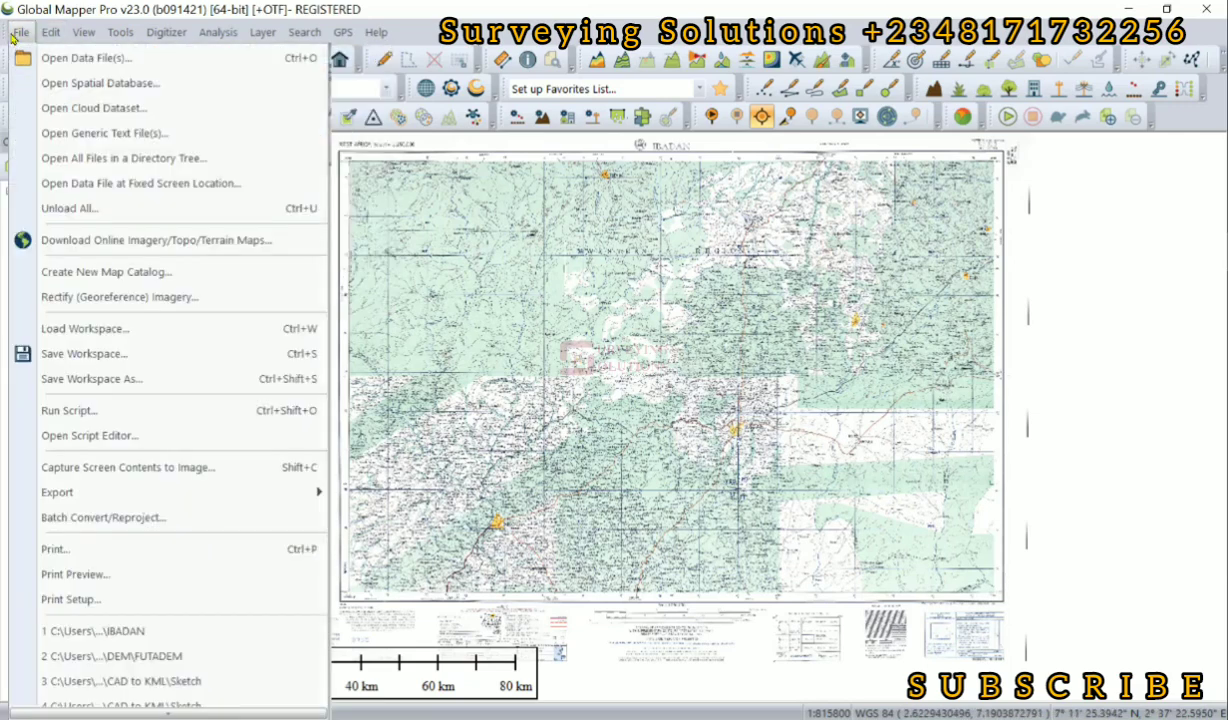
mouse_move(165, 488)
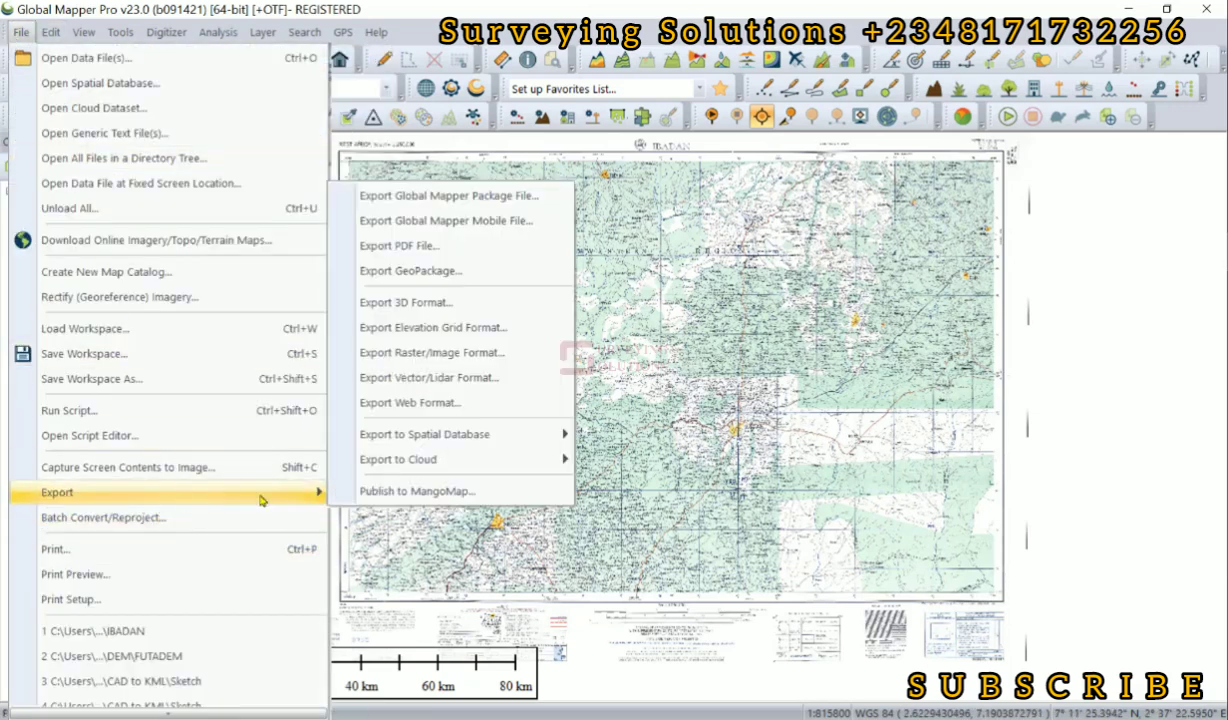
click(470, 353)
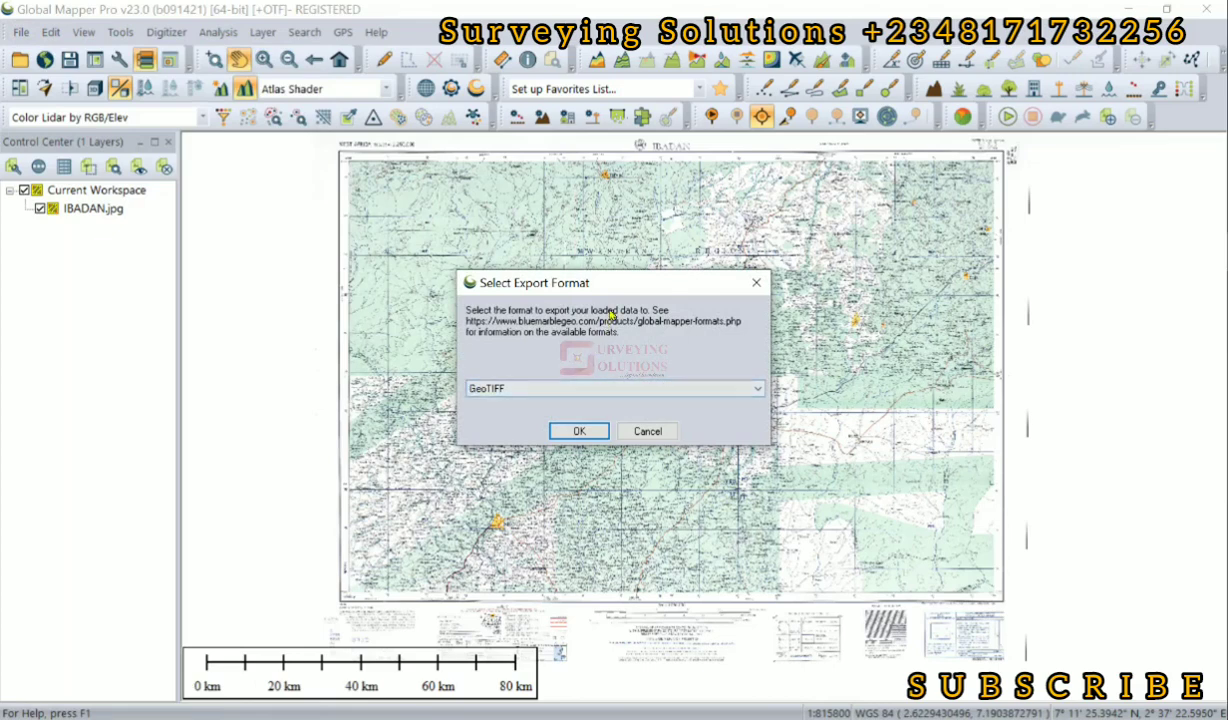
click(614, 386)
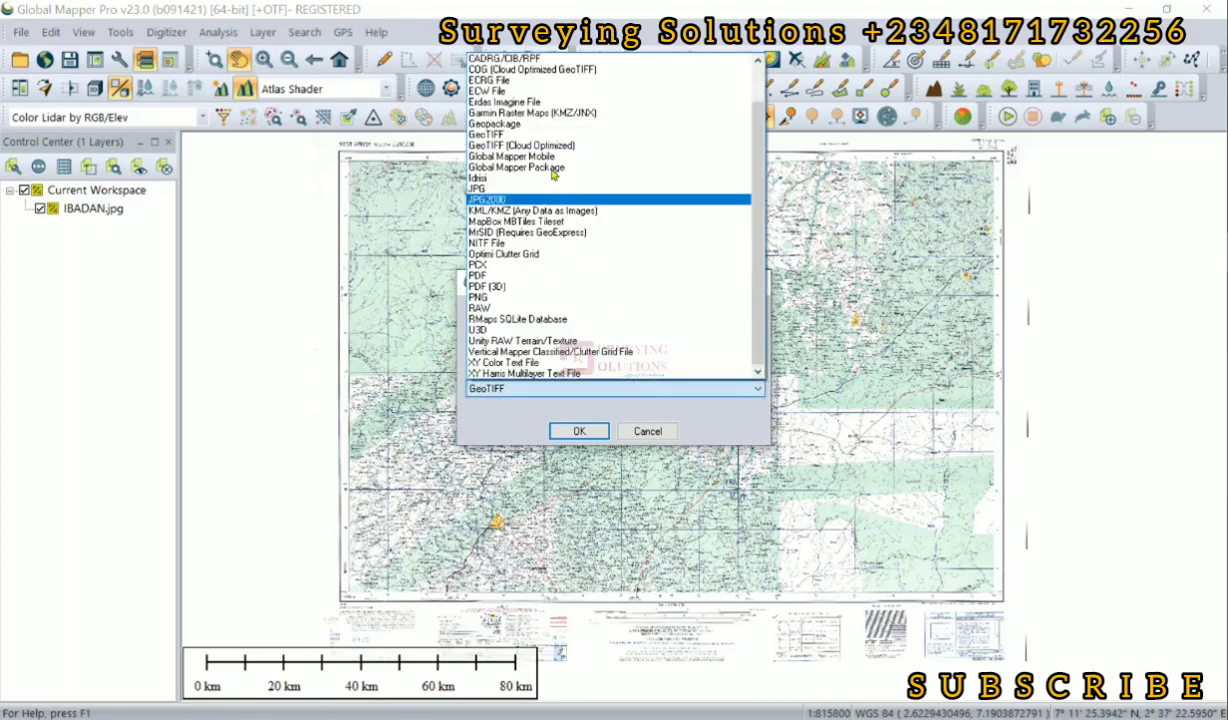
scroll(543, 134, up, 2)
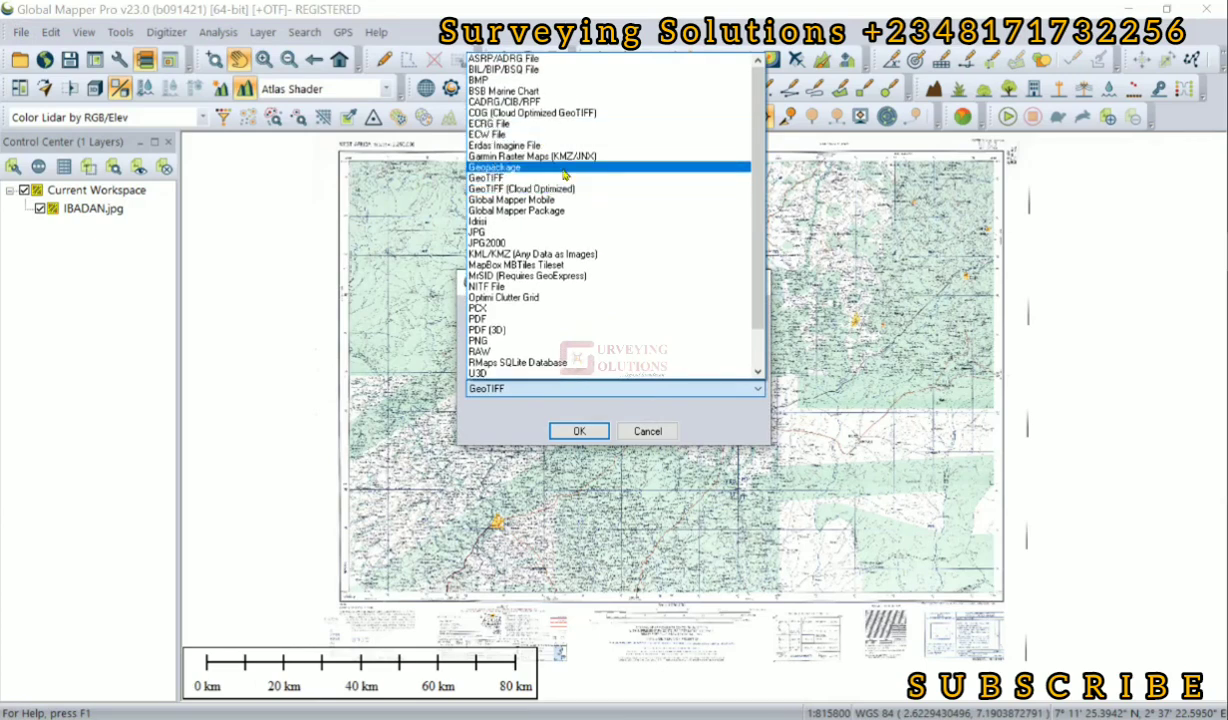
click(555, 179)
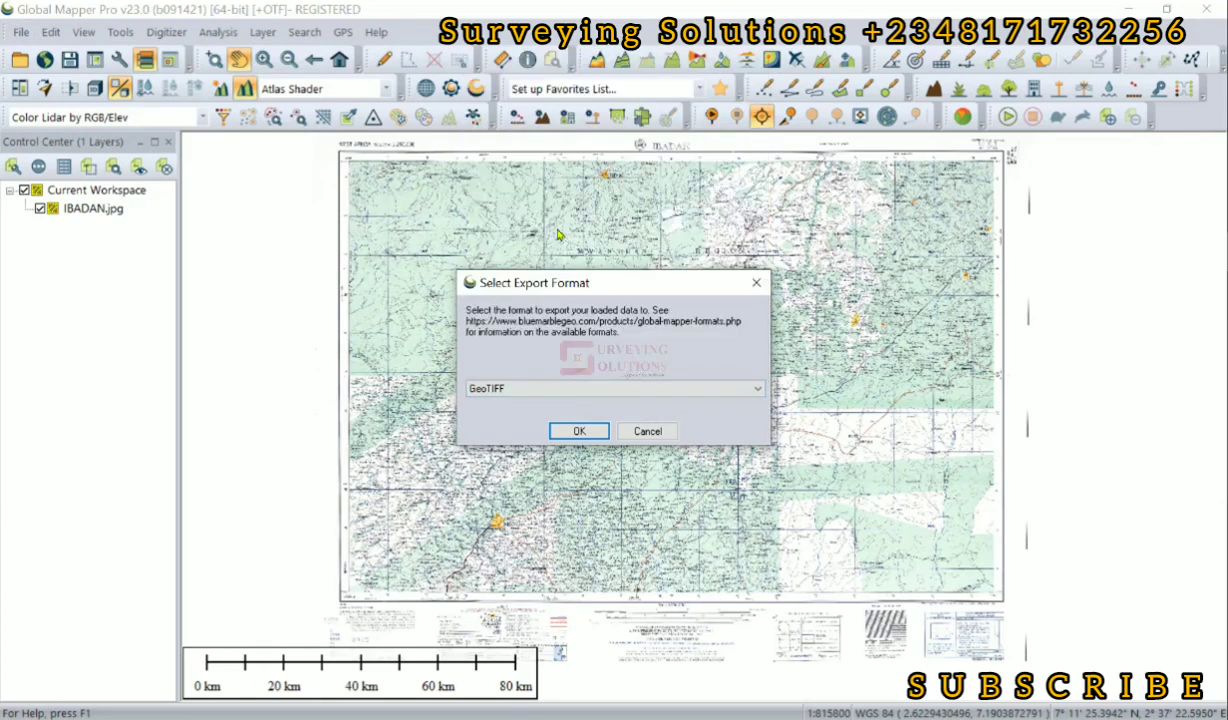
click(577, 431)
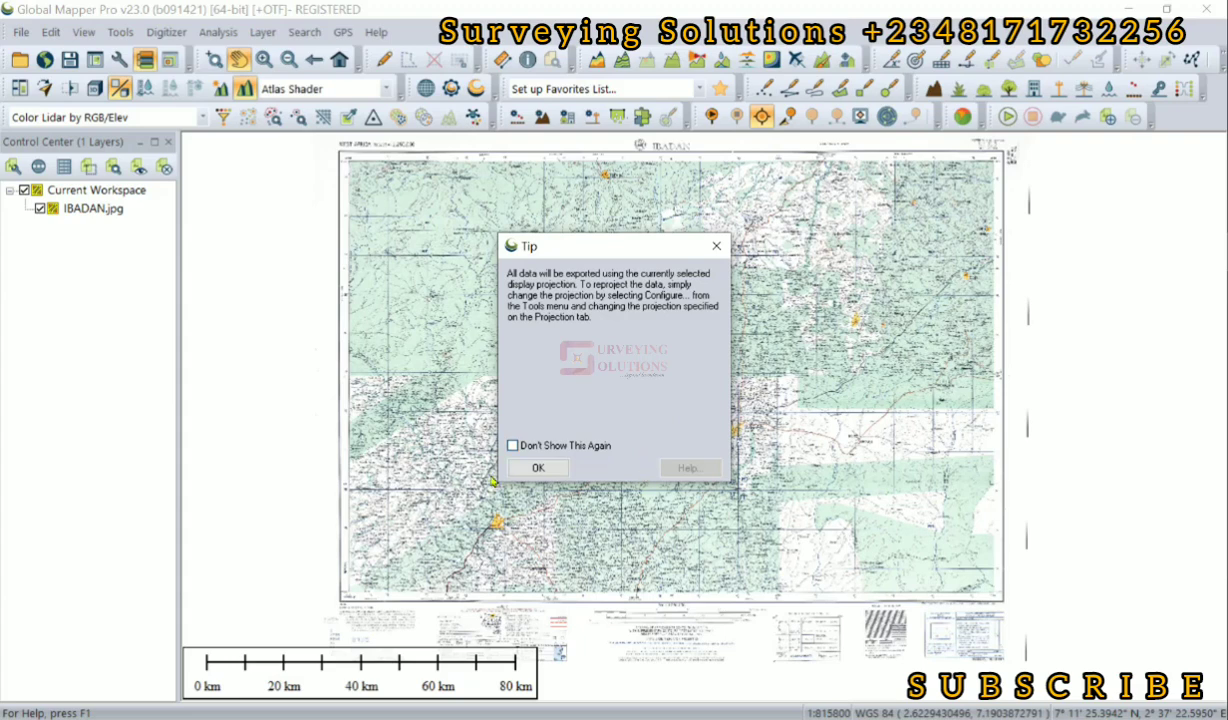
click(519, 470)
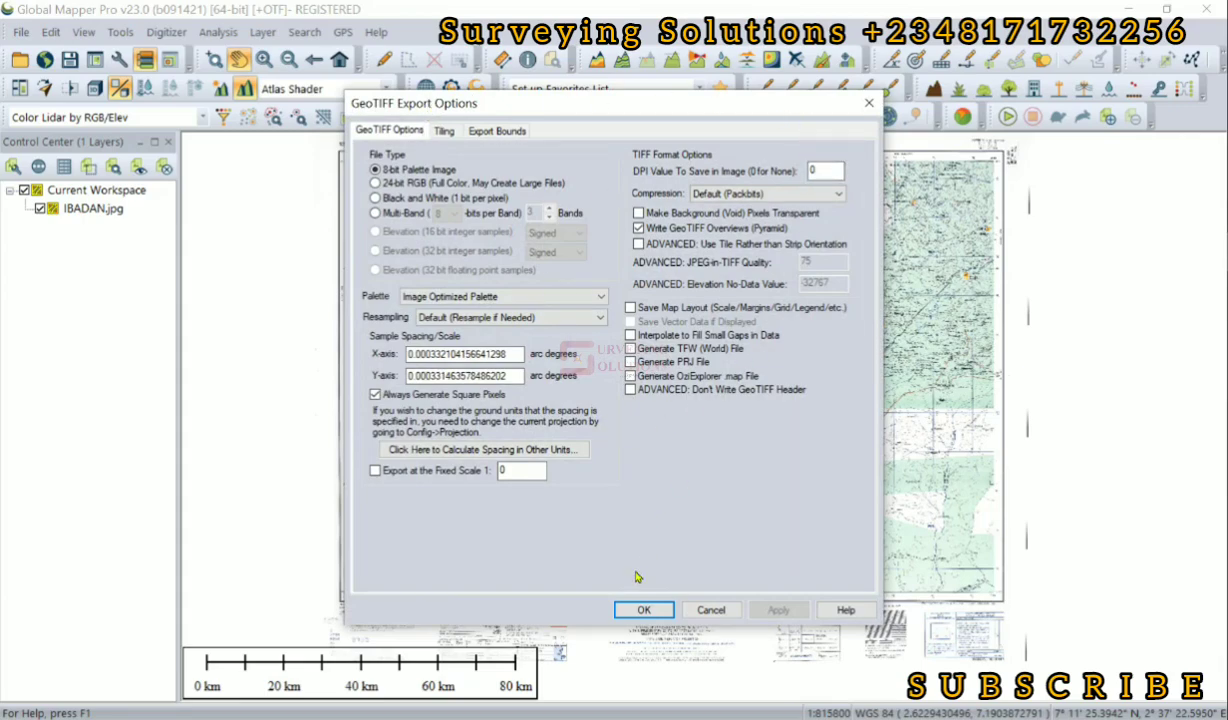
Accept the GeoTIFF options and save the export as Rectified with the GeoTIFF Files type.
click(637, 612)
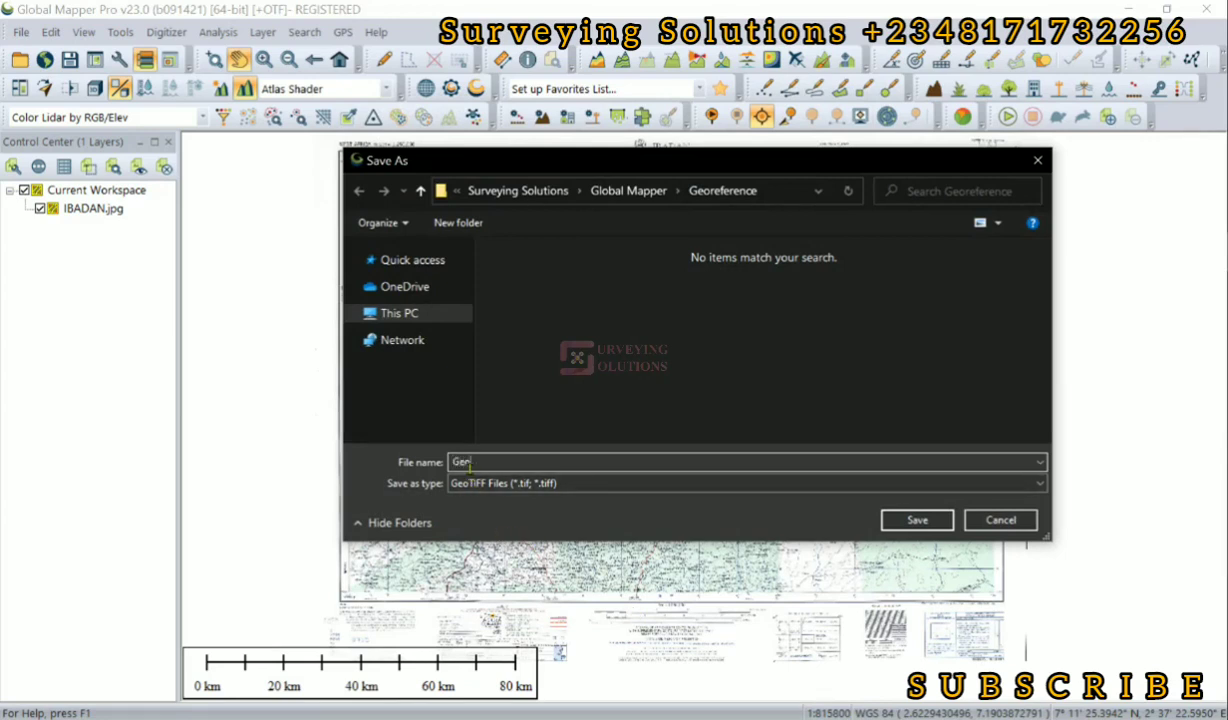
key(BackSpace)
key(BackSpace)
key(BackSpace)
click(520, 482)
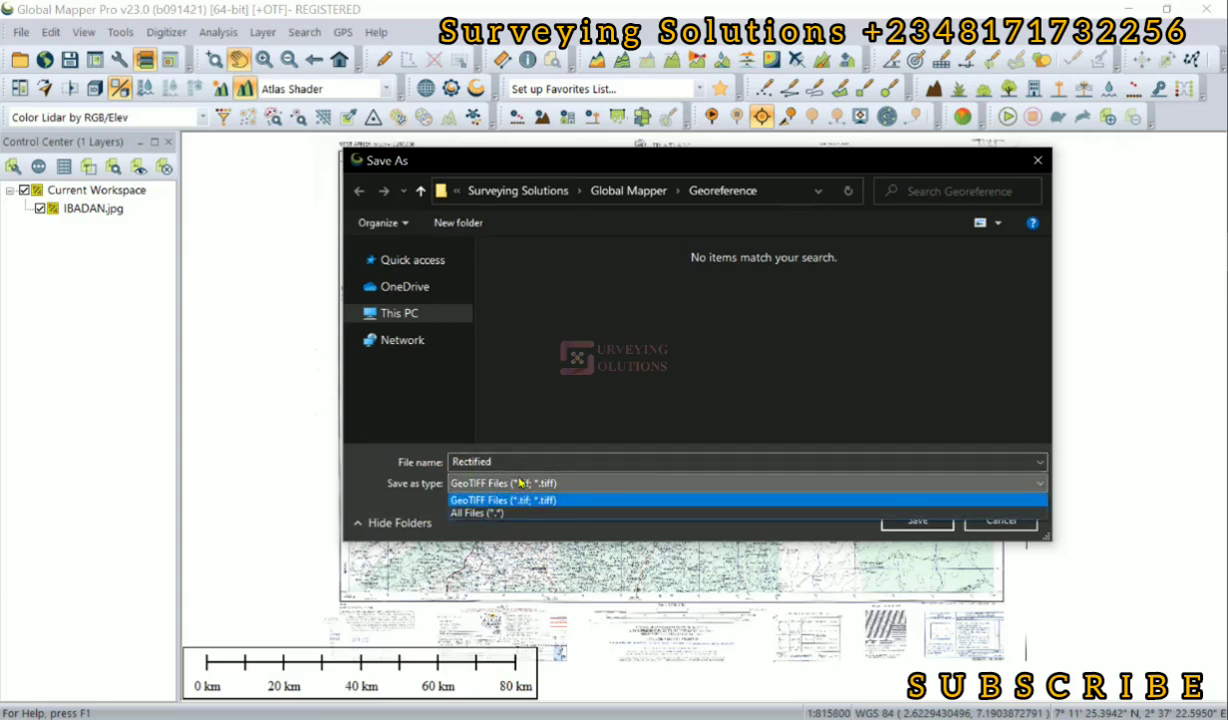
click(515, 499)
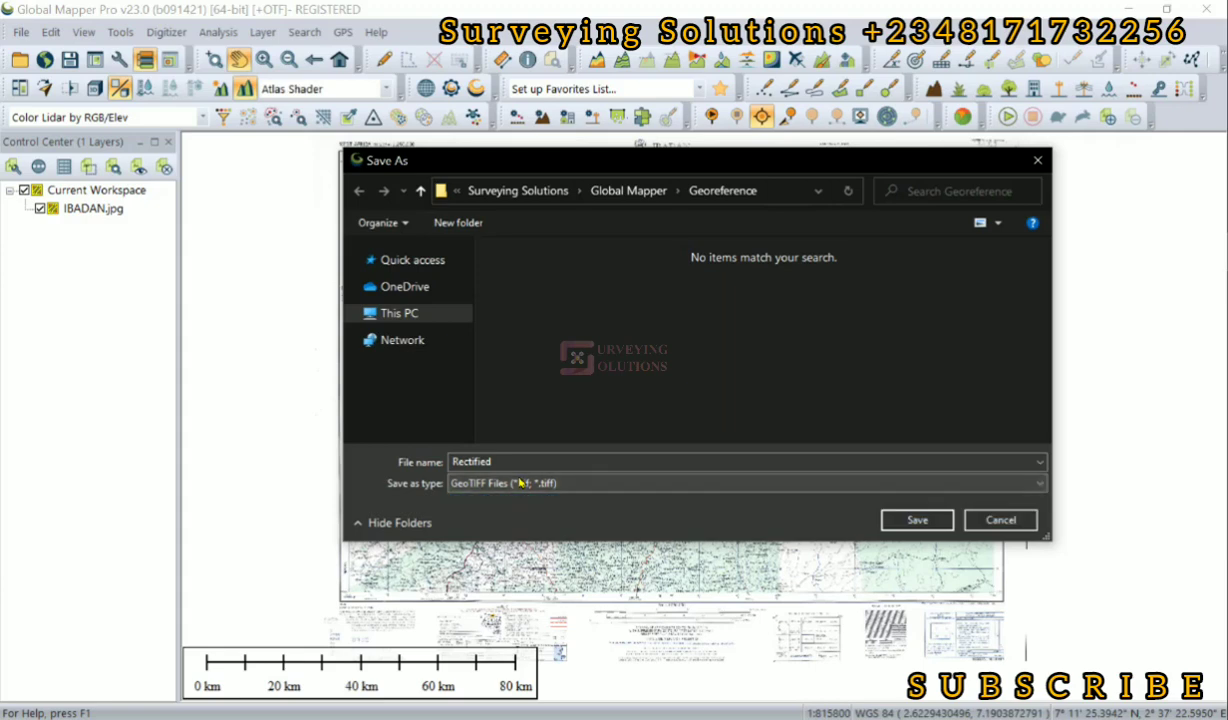
click(915, 521)
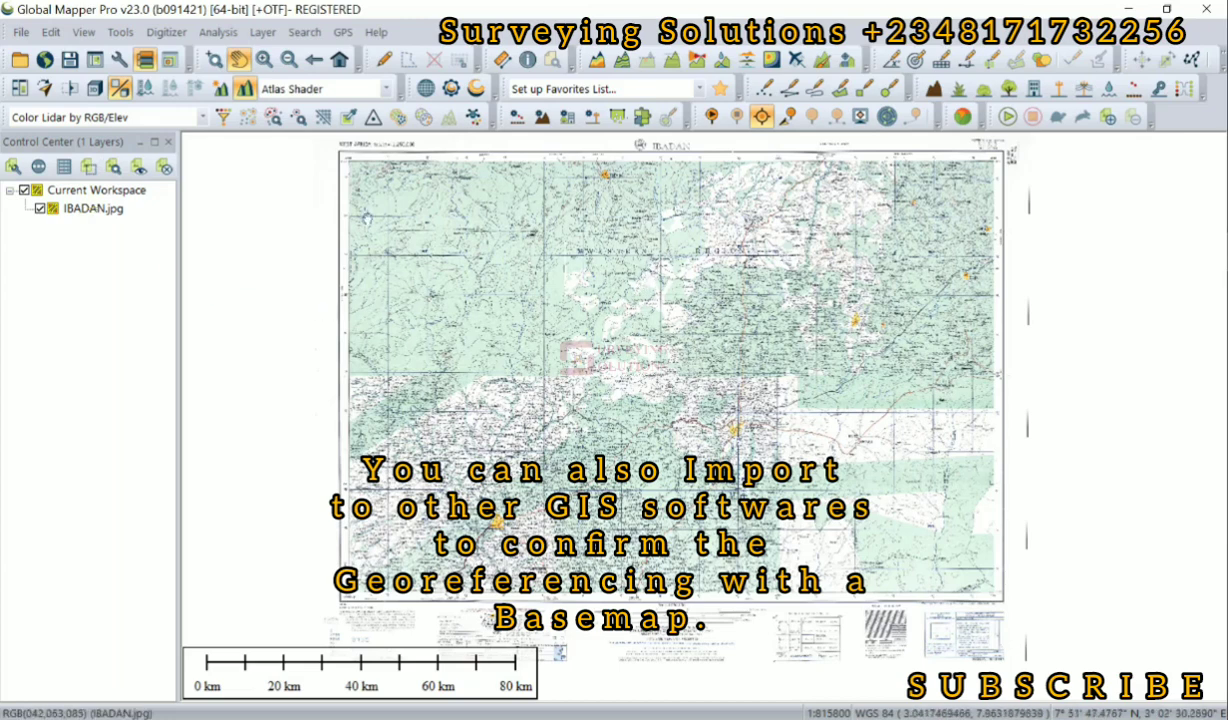
Unload the IBADAN.jpg layer without saving a workspace.
click(78, 208)
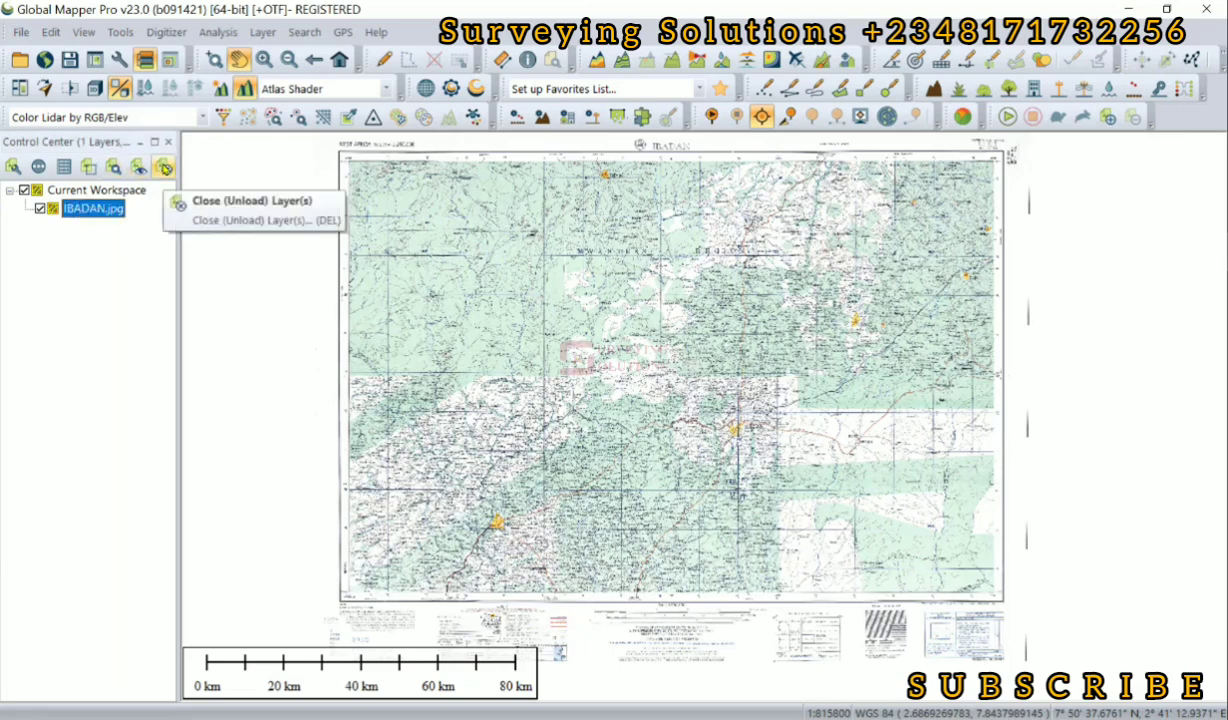
click(164, 167)
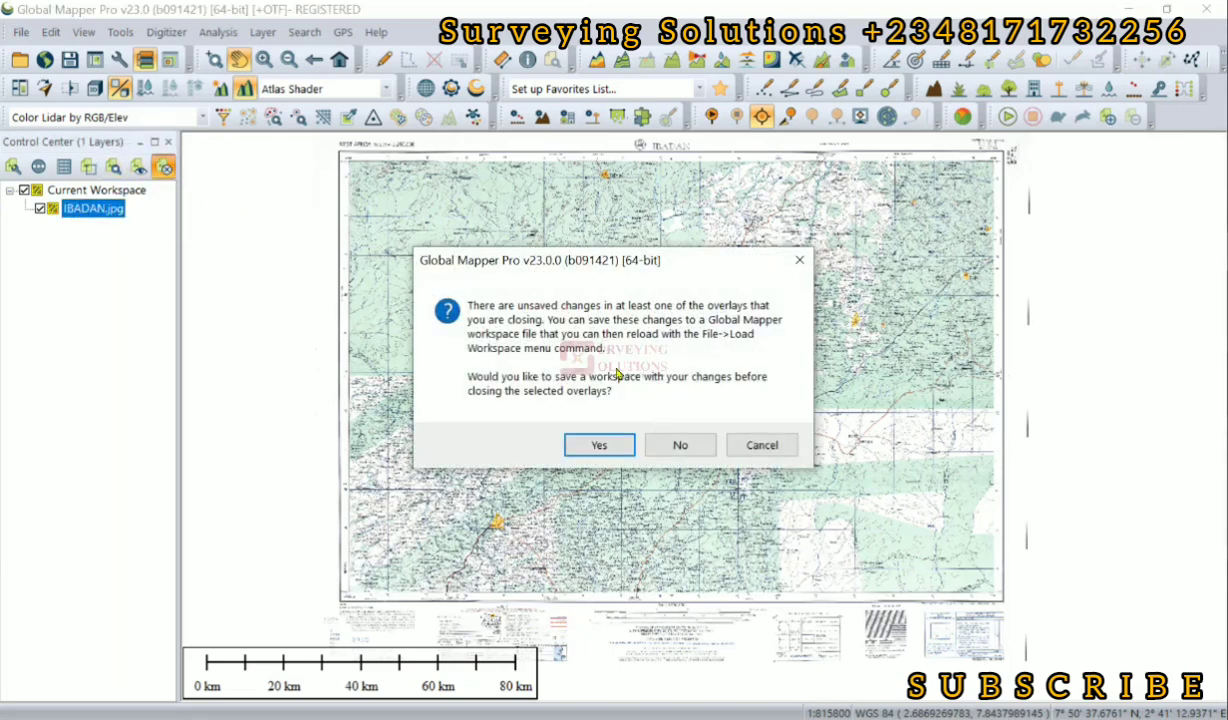
click(687, 448)
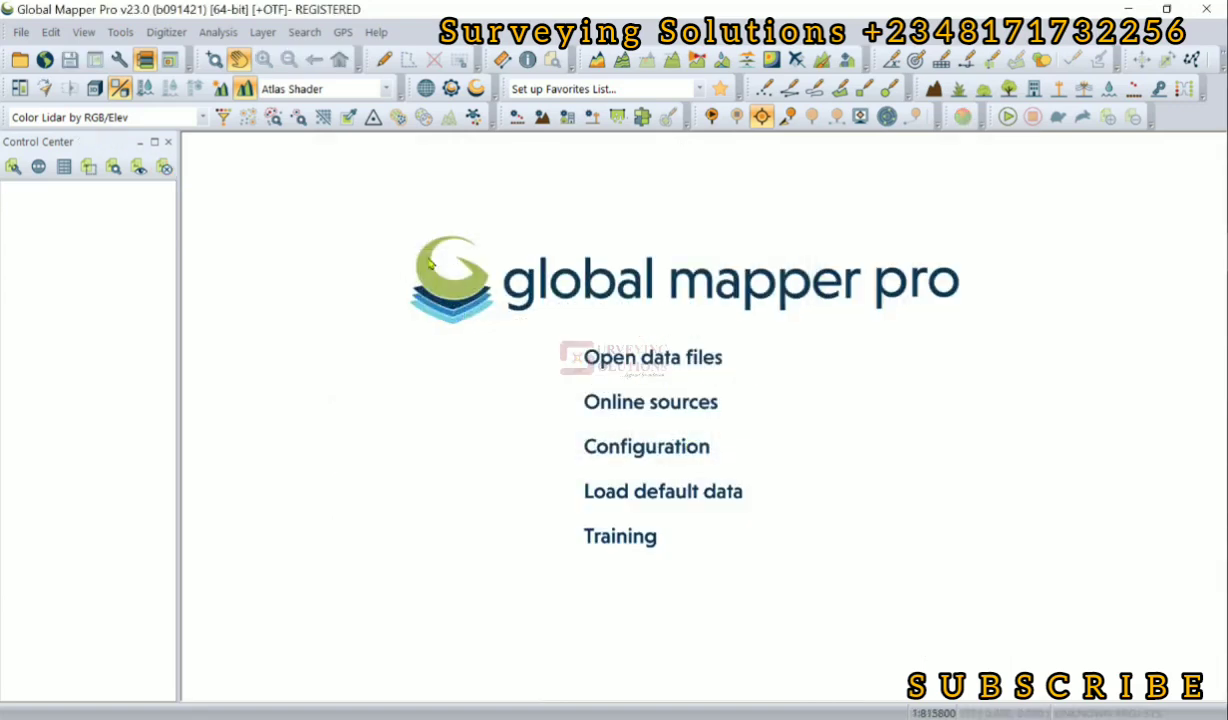
Reopen the original IBADAN image, then cancel its Image Rectifier.
click(663, 367)
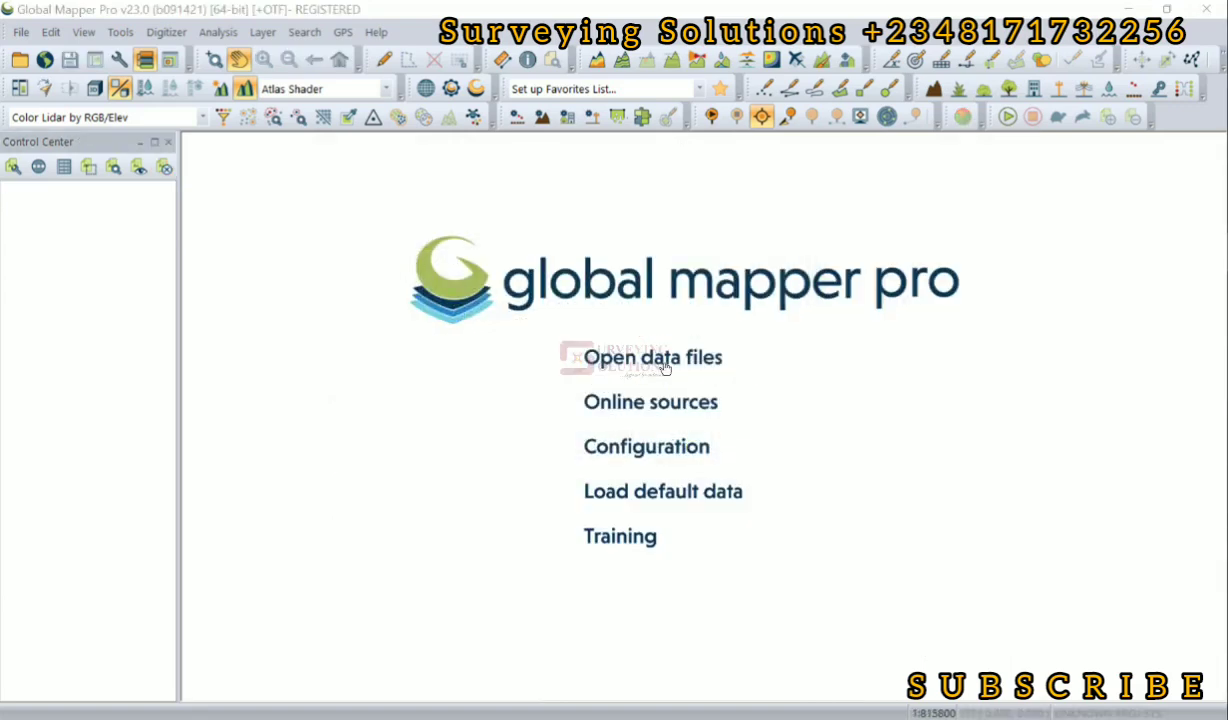
click(497, 303)
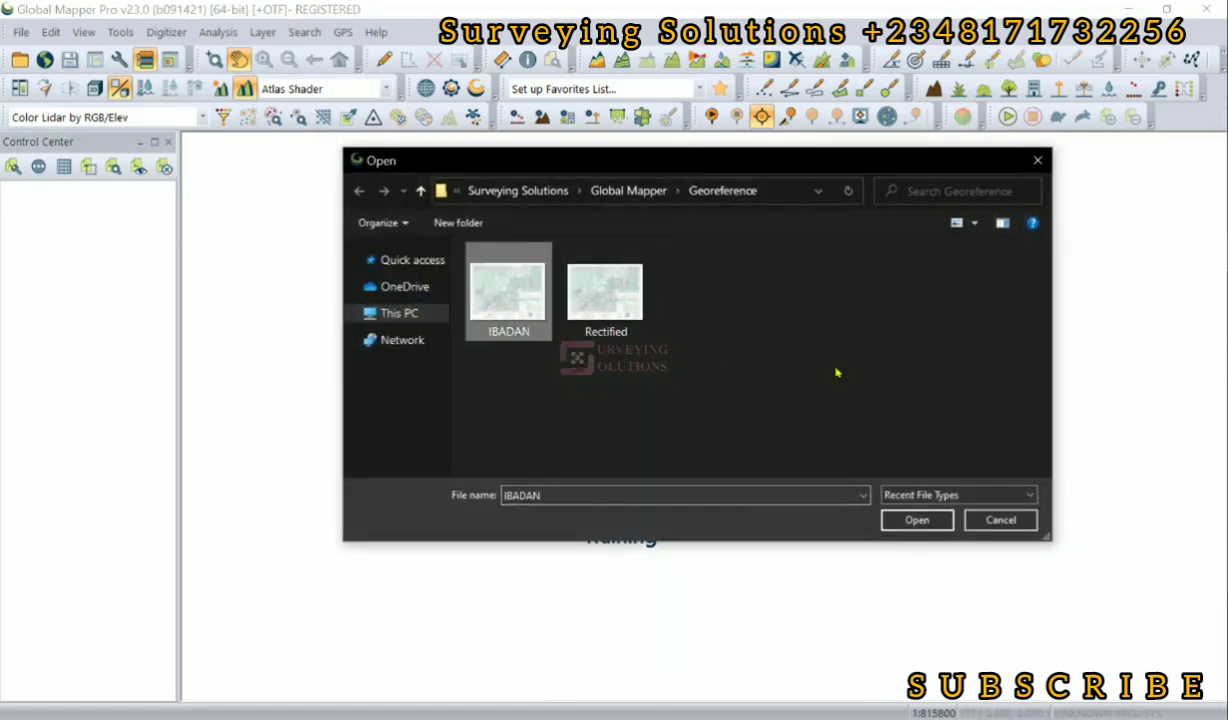
click(921, 522)
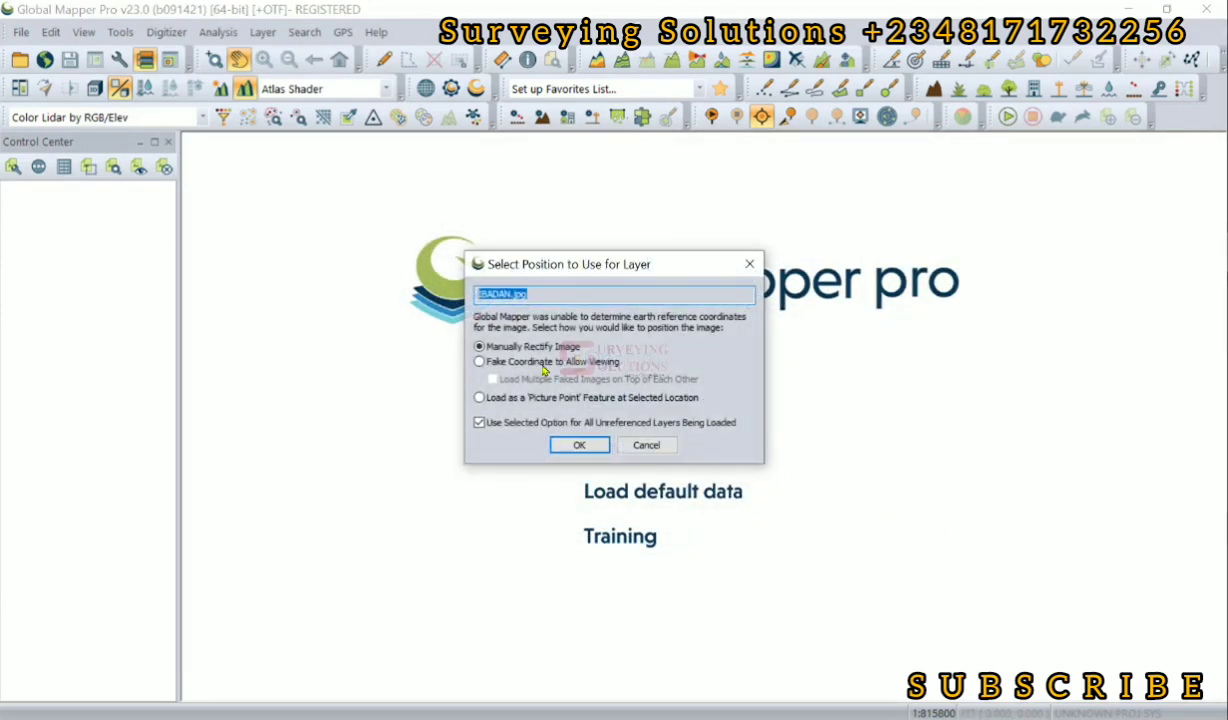
click(576, 444)
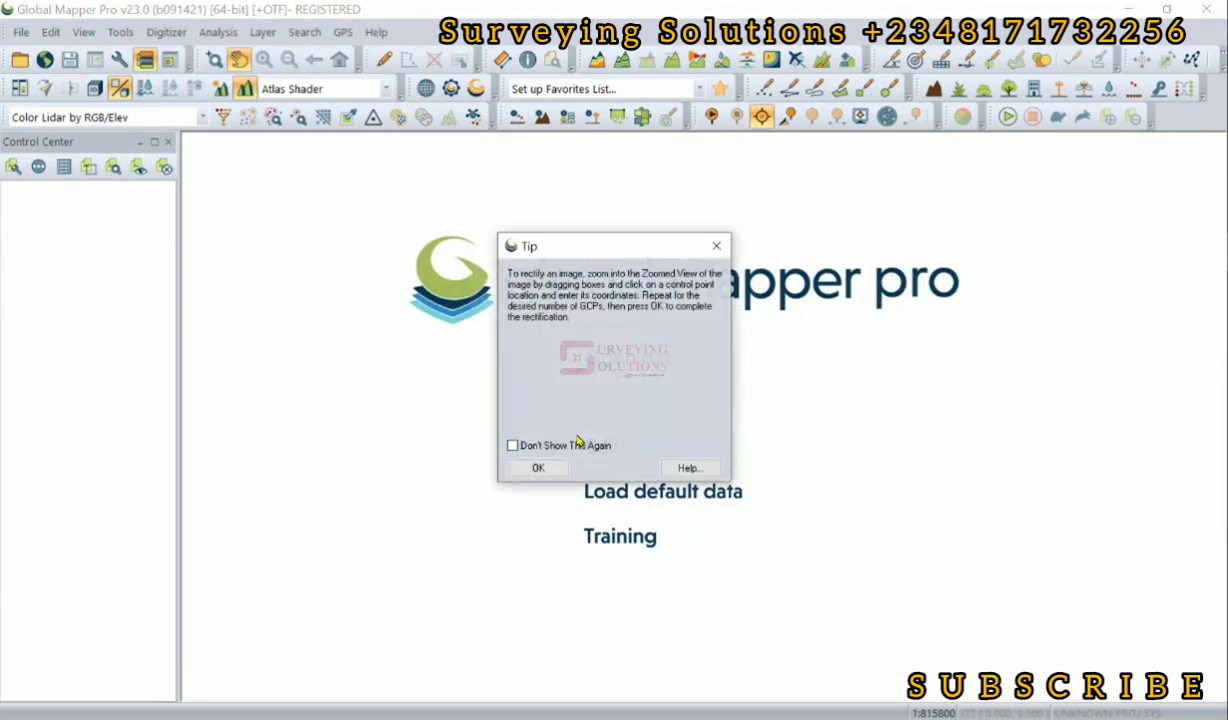
click(538, 469)
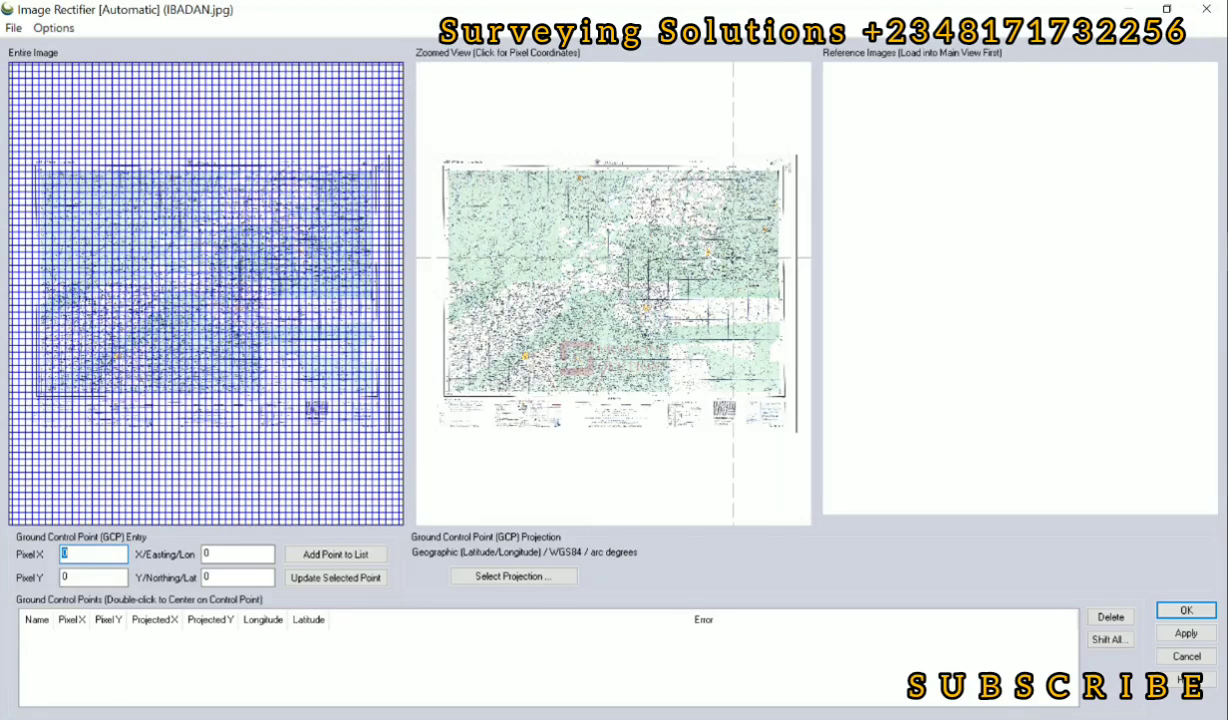
click(1205, 9)
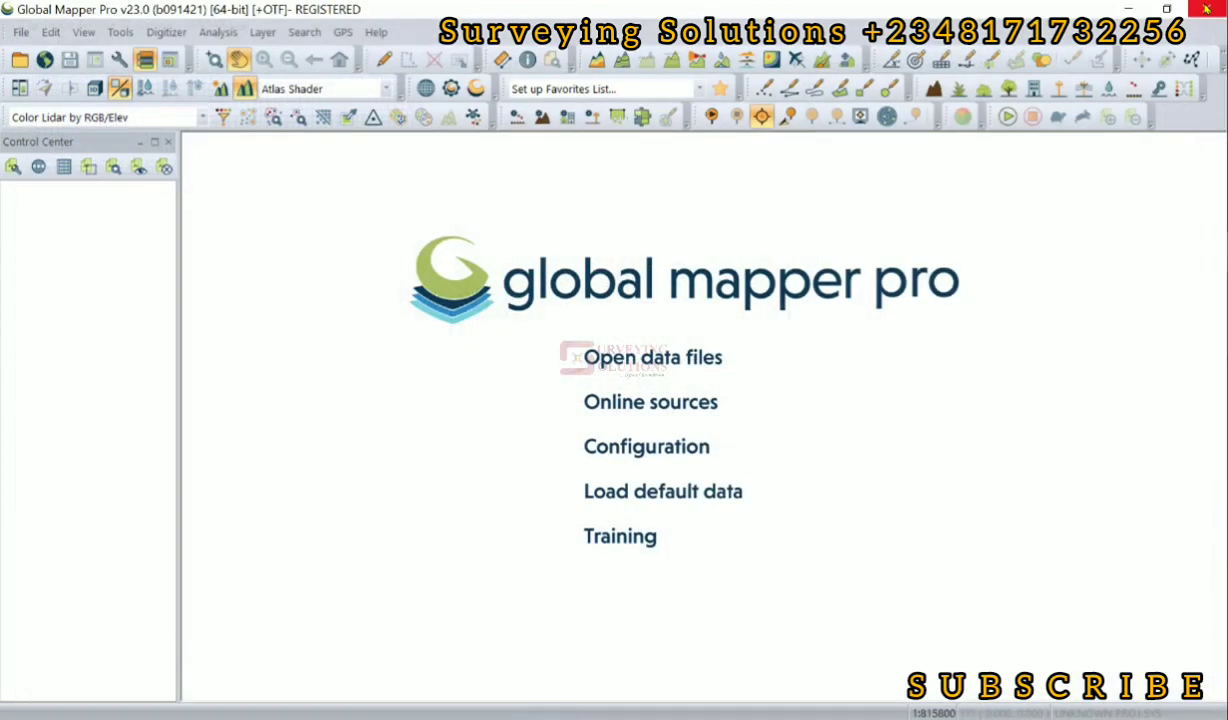
Open Rectified.tif from the Georeference folder to display the georeferenced IBADAN map sheet.
click(615, 367)
click(610, 294)
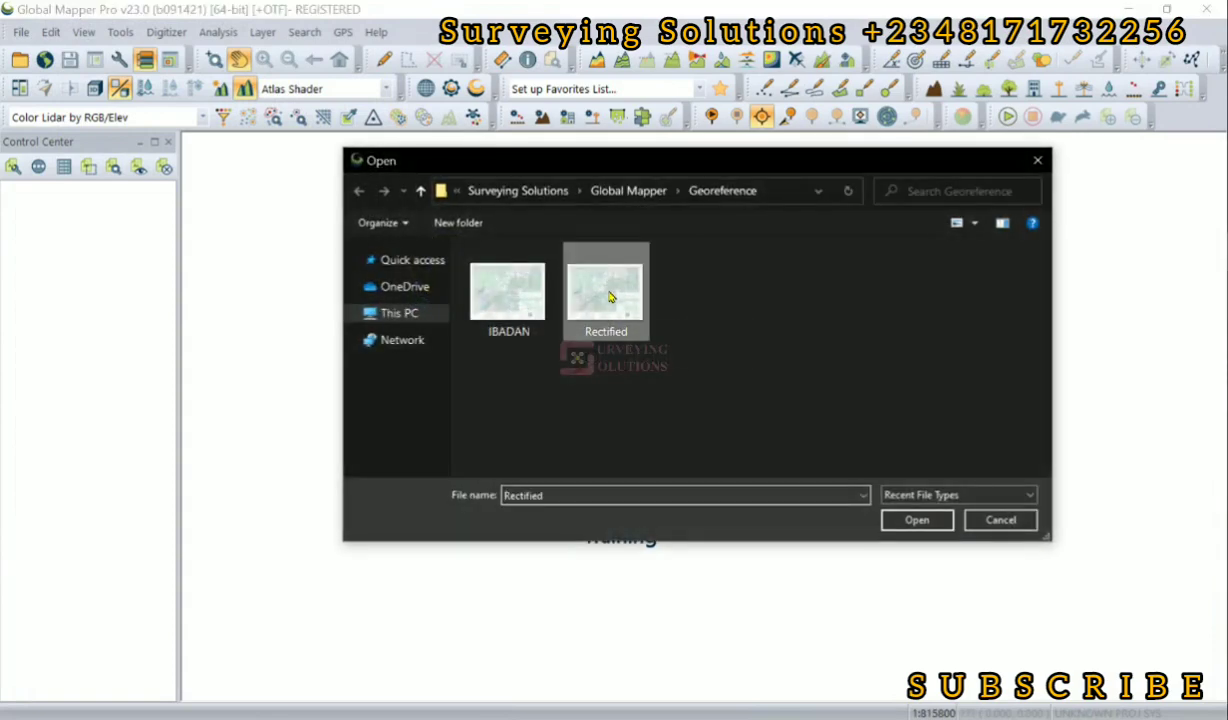
click(914, 522)
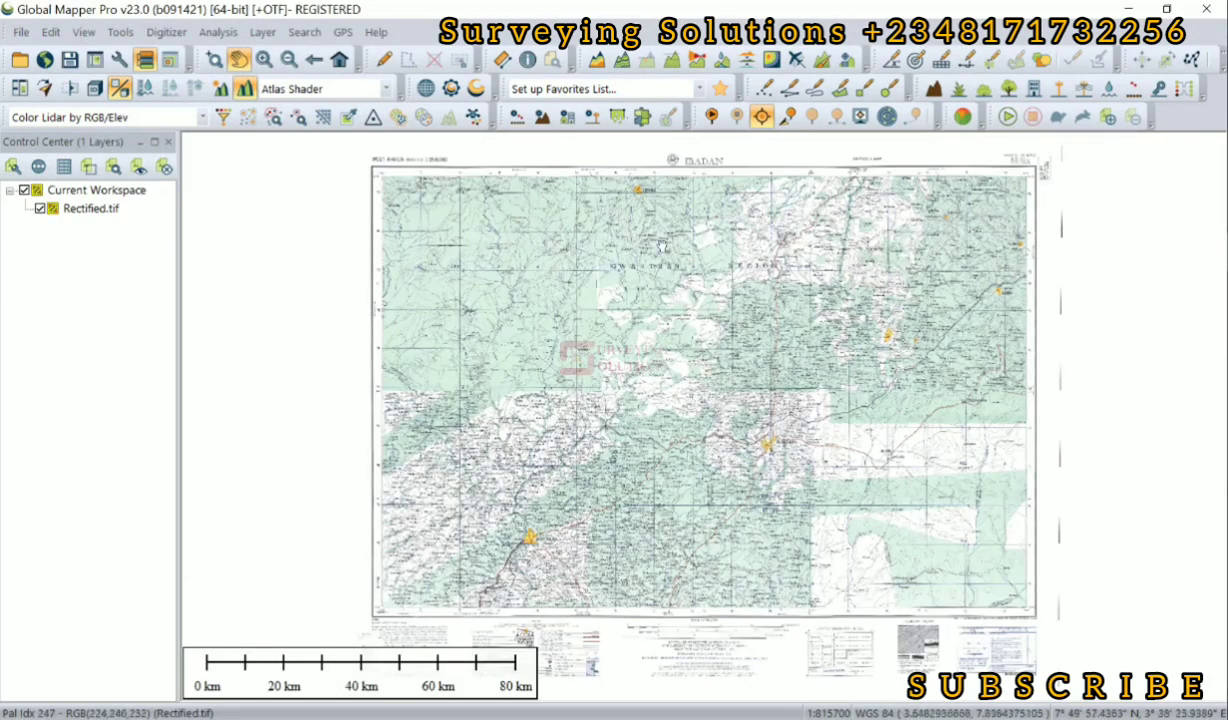